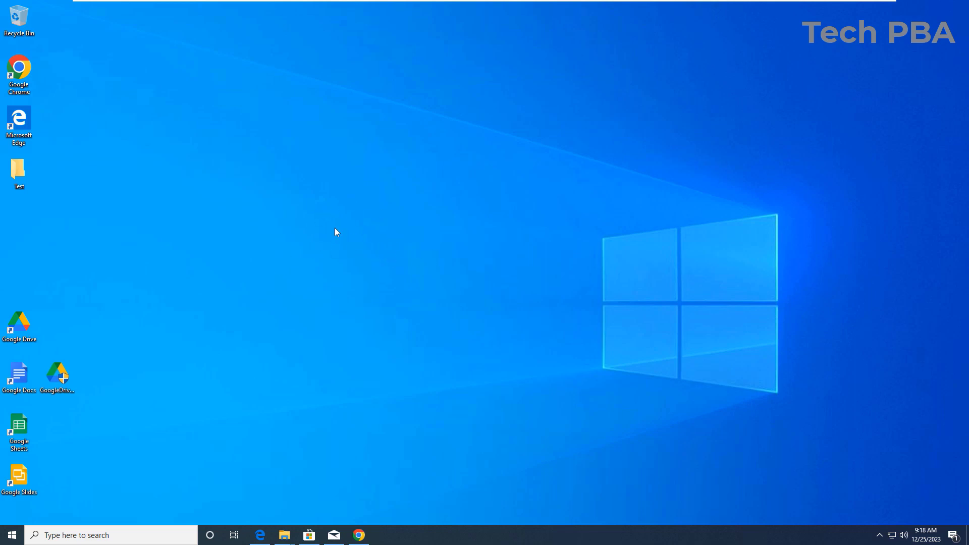
Step: Open Task Manager through the Windows security options screen, close it again and refresh the desktop
{"action": "right_click", "coordinate": [377, 156]}
{"action": "left_click", "coordinate": [364, 143]}
{"action": "key", "text": "ctrl+alt+Delete"}
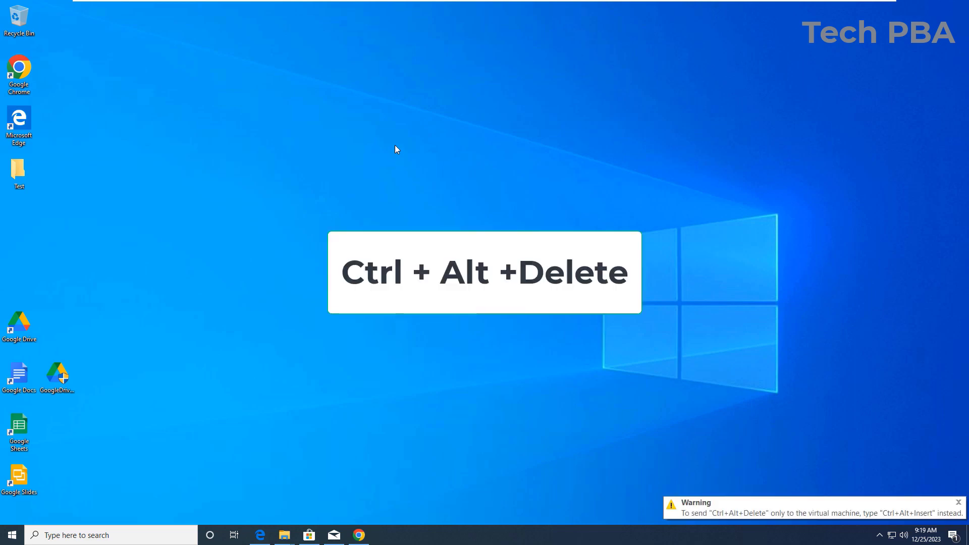
{"action": "key", "text": "ctrl+alt+Insert"}
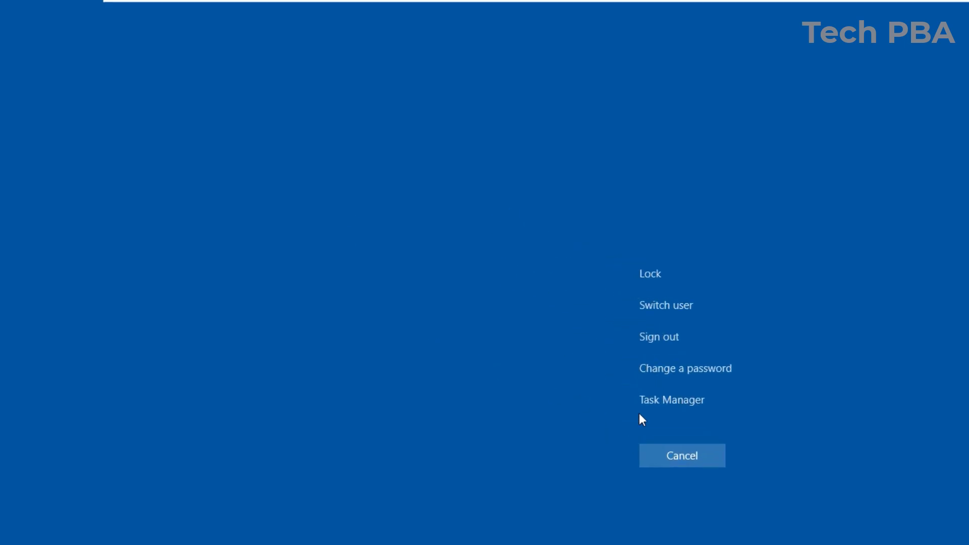
{"action": "left_click", "coordinate": [691, 408]}
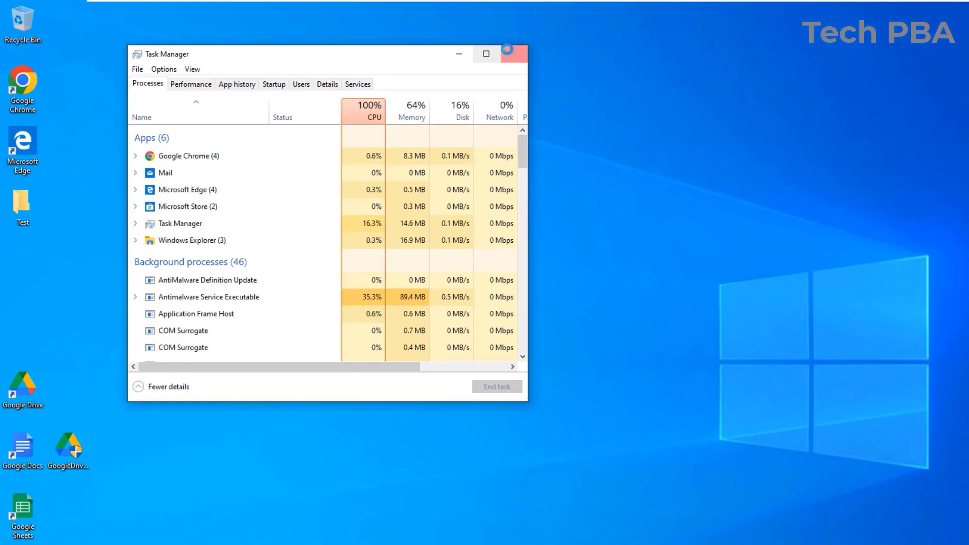
{"action": "left_click", "coordinate": [507, 49]}
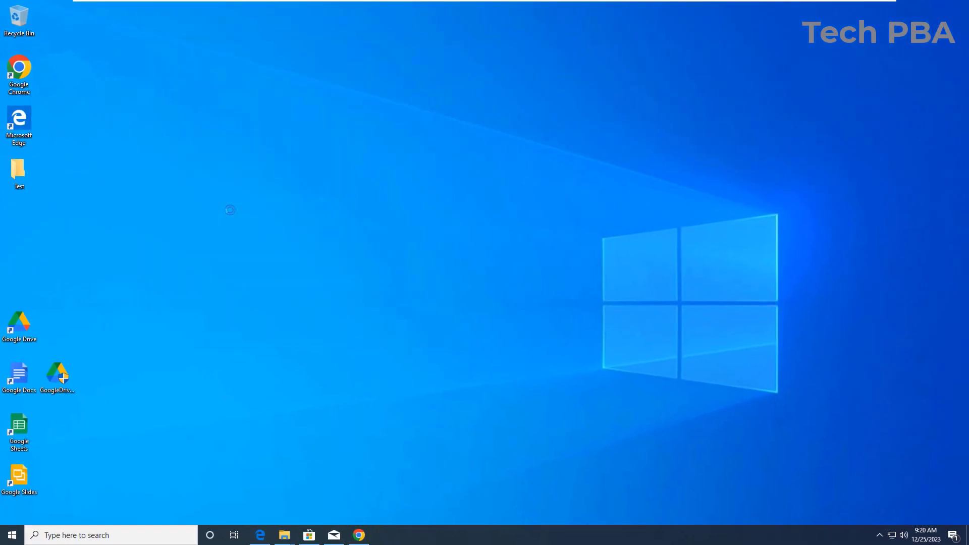
{"action": "right_click", "coordinate": [210, 177]}
{"action": "left_click", "coordinate": [233, 206]}
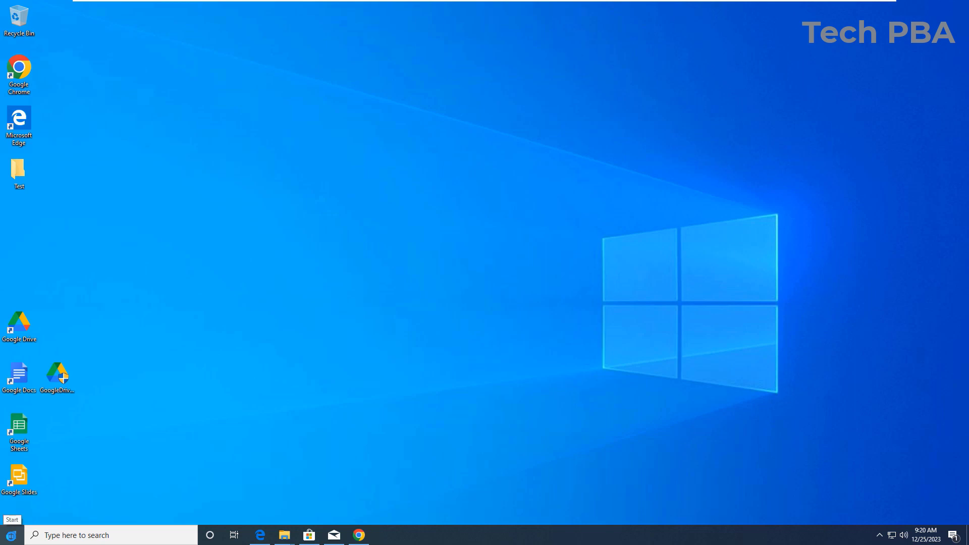
Step: Open Task Manager through the Start button's quick-link options, shift its window slightly, and close it again
{"action": "right_click", "coordinate": [11, 535]}
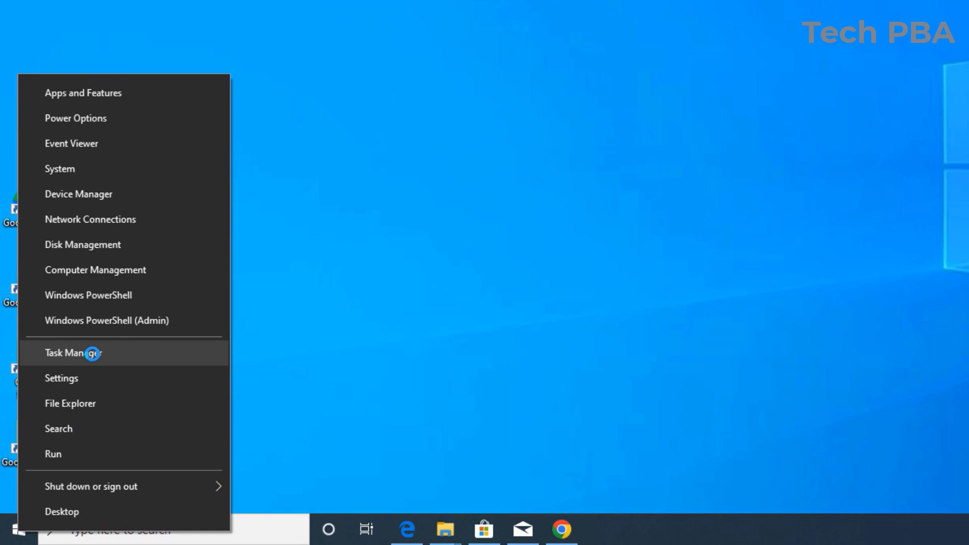
{"action": "left_click", "coordinate": [93, 353]}
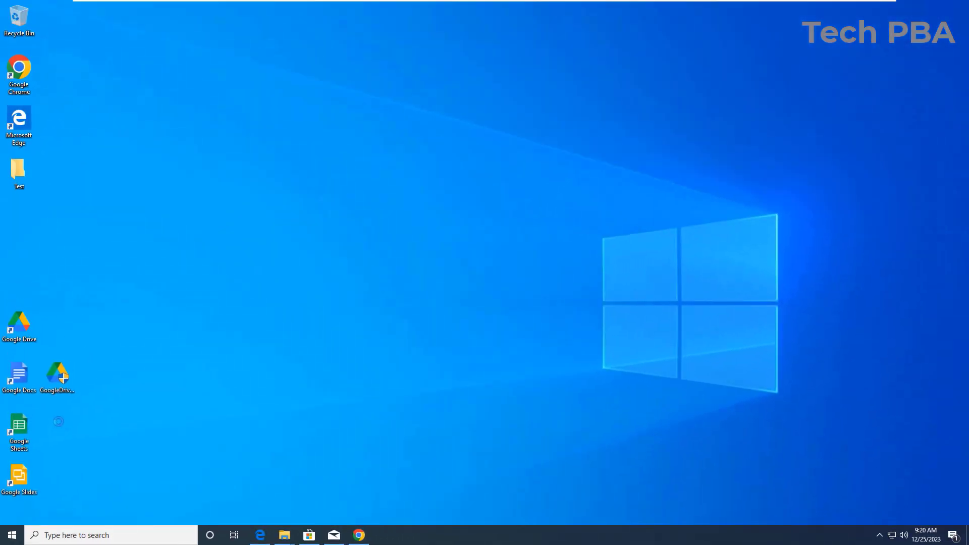
{"action": "right_click", "coordinate": [533, 196]}
{"action": "left_click", "coordinate": [555, 224]}
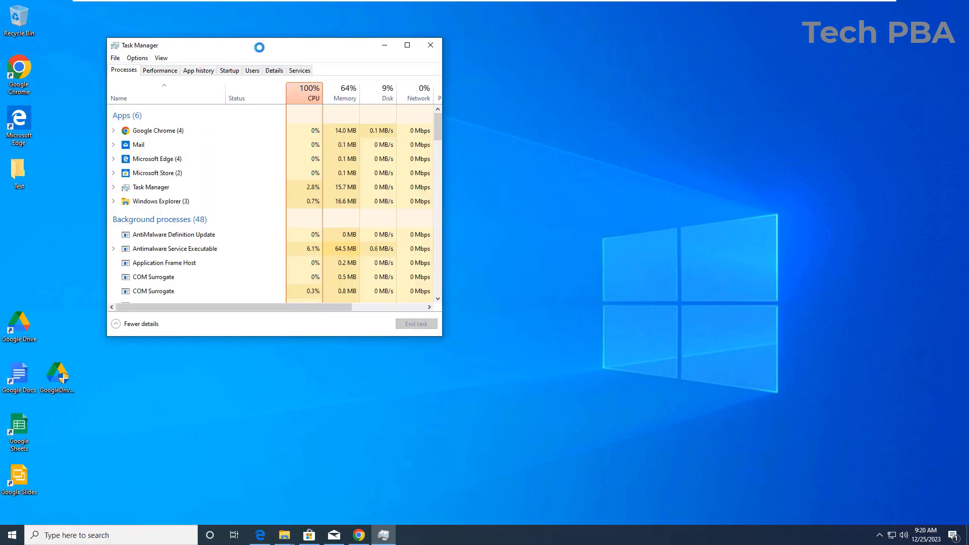
{"action": "left_click_drag", "start_coordinate": [259, 47], "coordinate": [247, 63]}
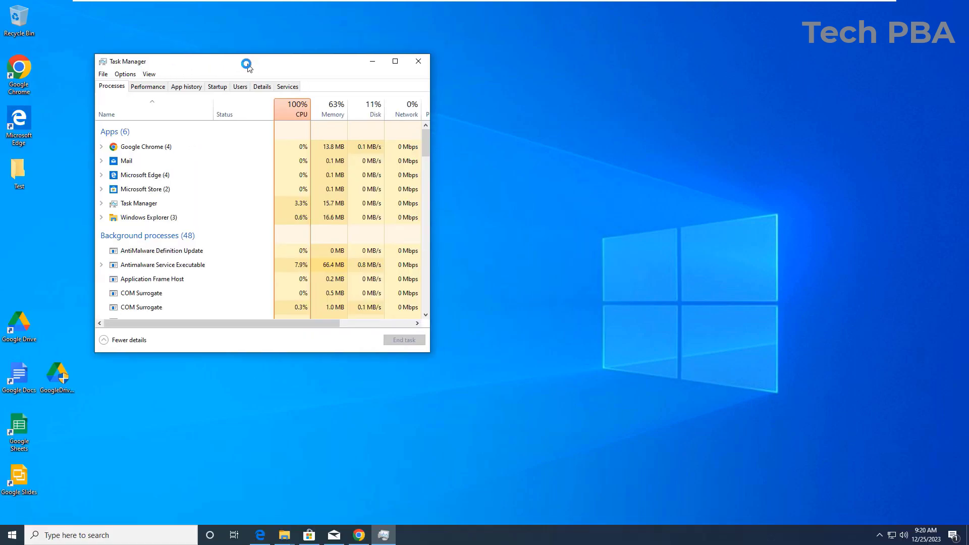
{"action": "left_click", "coordinate": [415, 62]}
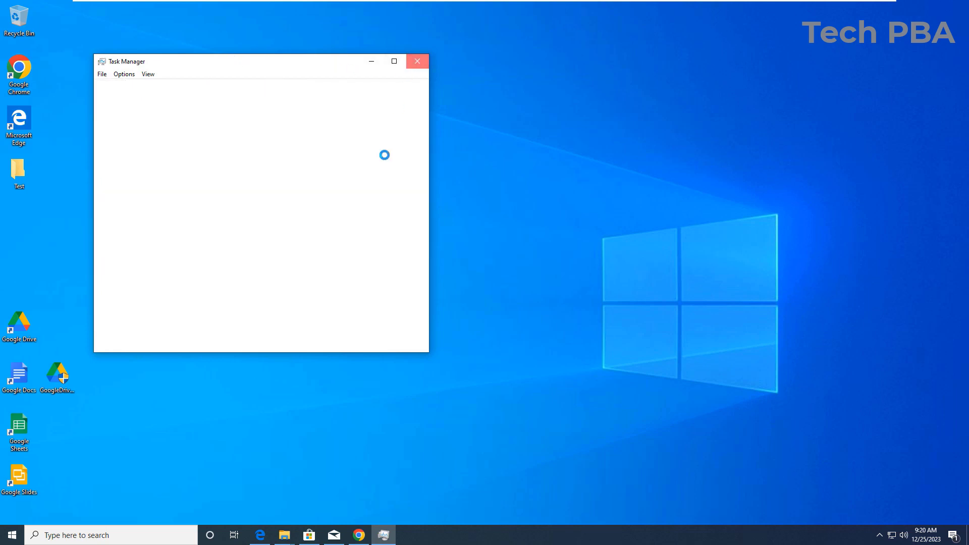
{"action": "right_click", "coordinate": [504, 144]}
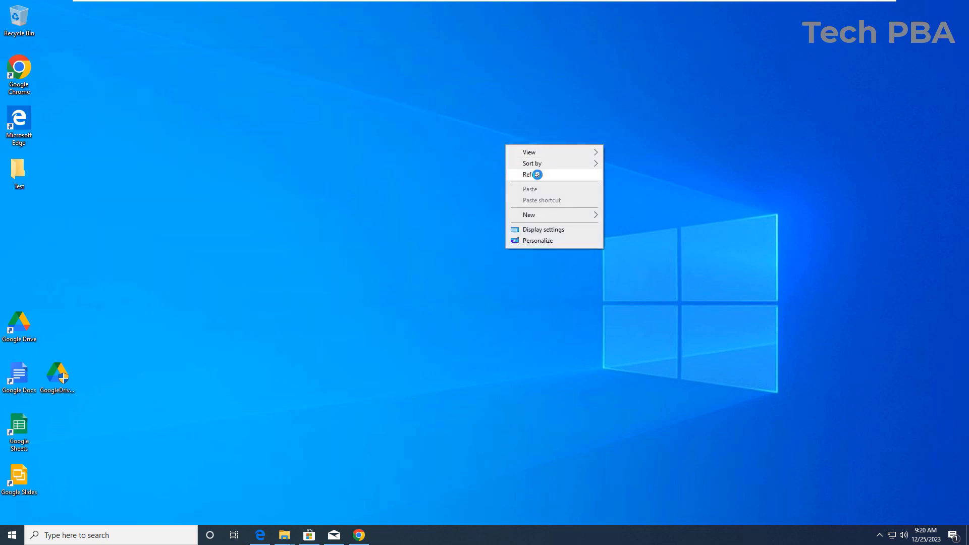
{"action": "left_click", "coordinate": [535, 175]}
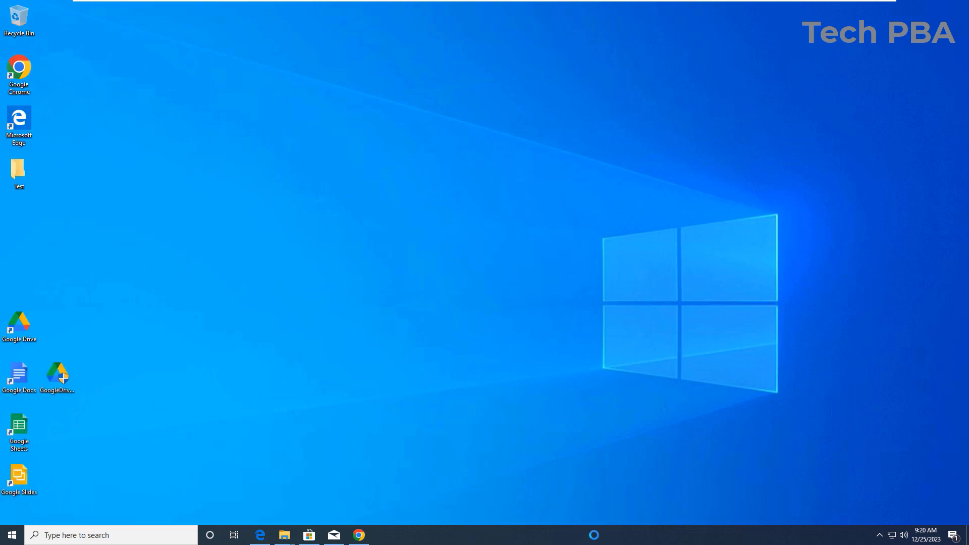
Step: Open Task Manager through the taskbar's own options and reposition its window on the desktop
{"action": "right_click", "coordinate": [594, 534]}
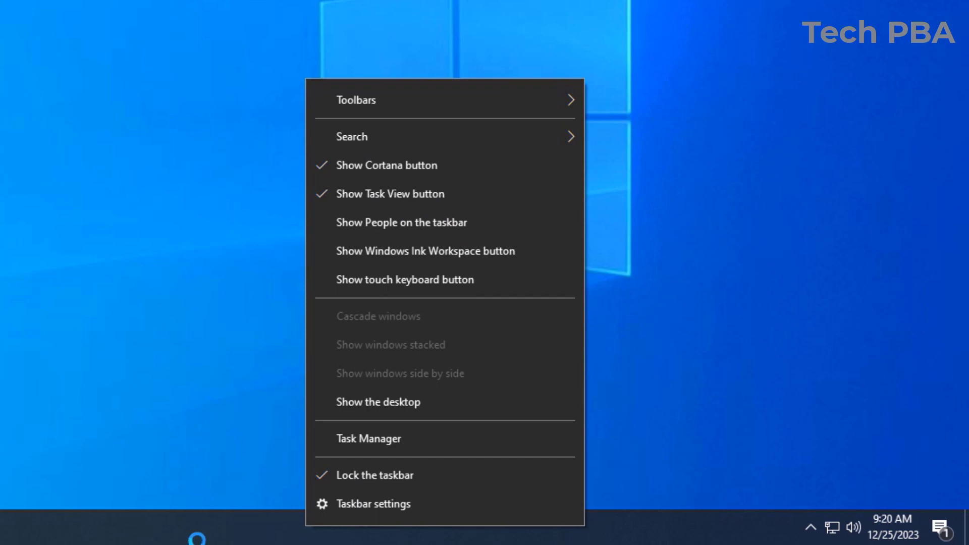
{"action": "left_click", "coordinate": [368, 438]}
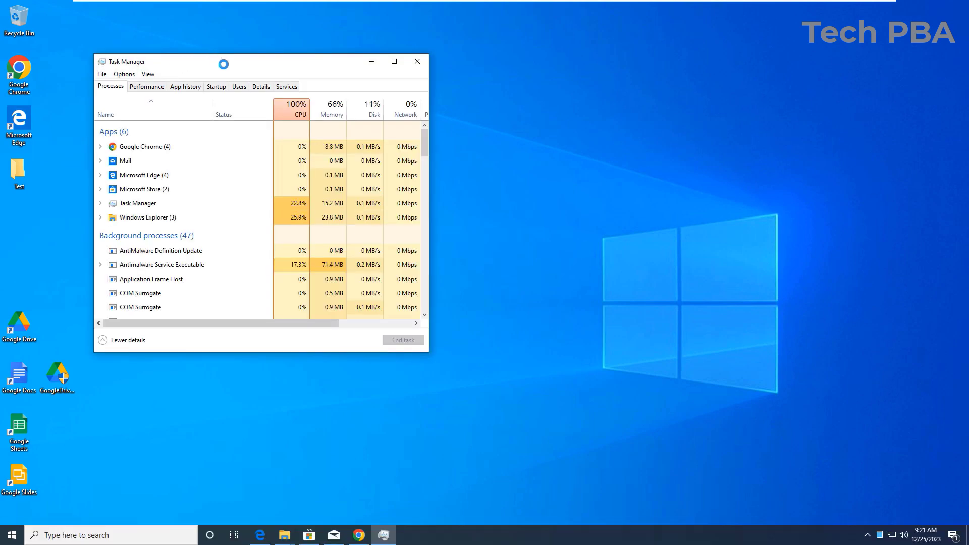
{"action": "left_click_drag", "start_coordinate": [231, 65], "coordinate": [262, 77]}
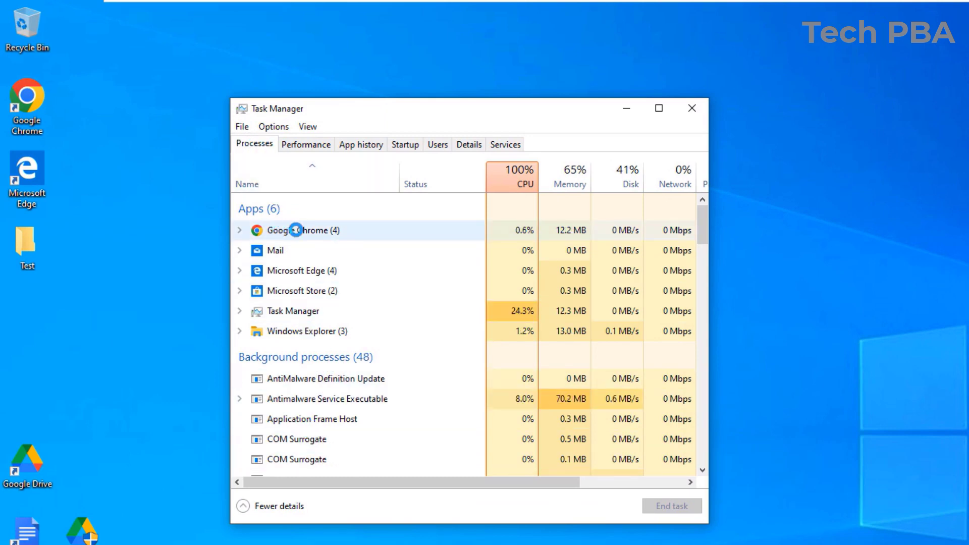
Step: Look through the running processes and switch Task Manager to the fewer-details view and back to full details
{"action": "left_click_drag", "start_coordinate": [702, 216], "coordinate": [702, 248]}
{"action": "scroll", "coordinate": [589, 246], "scroll_direction": "up", "scroll_amount": 6}
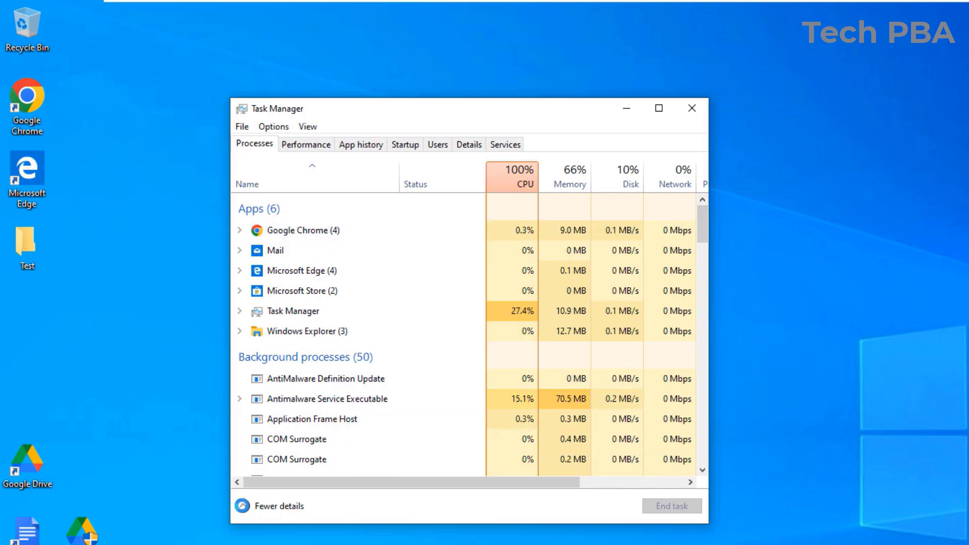
{"action": "left_click", "coordinate": [242, 505]}
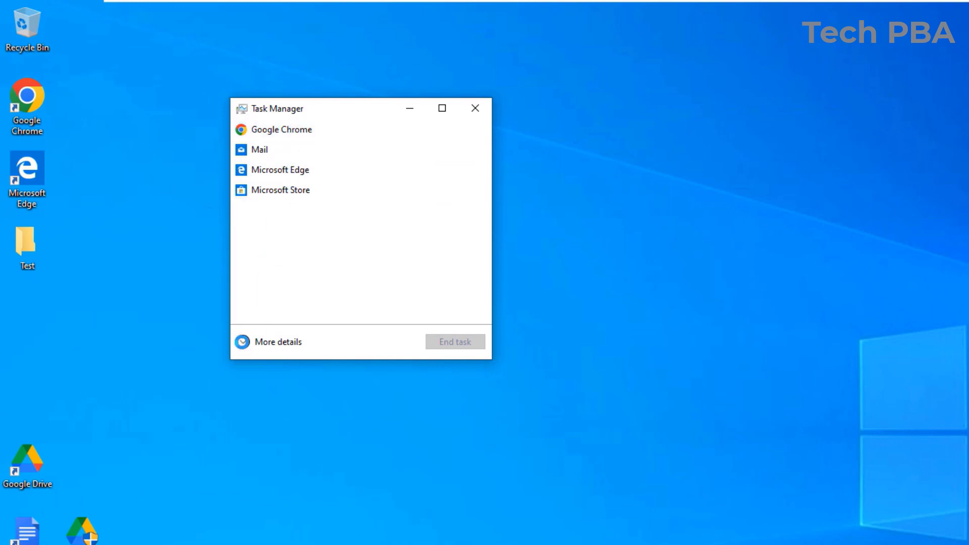
{"action": "left_click", "coordinate": [242, 342]}
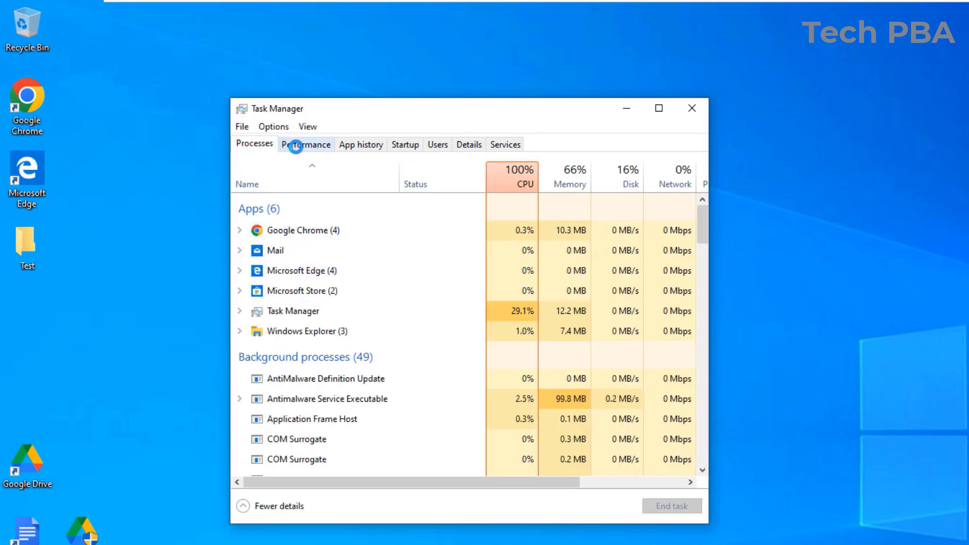
Step: Examine the performance graphs for CPU, Memory, Disk 0 (C:) and Ethernet in turn
{"action": "left_click", "coordinate": [302, 146]}
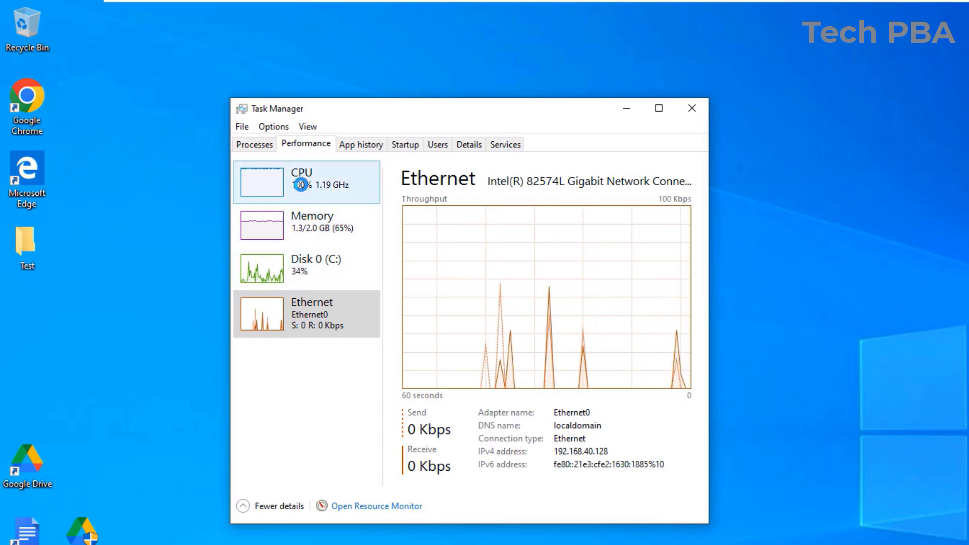
{"action": "left_click", "coordinate": [320, 187]}
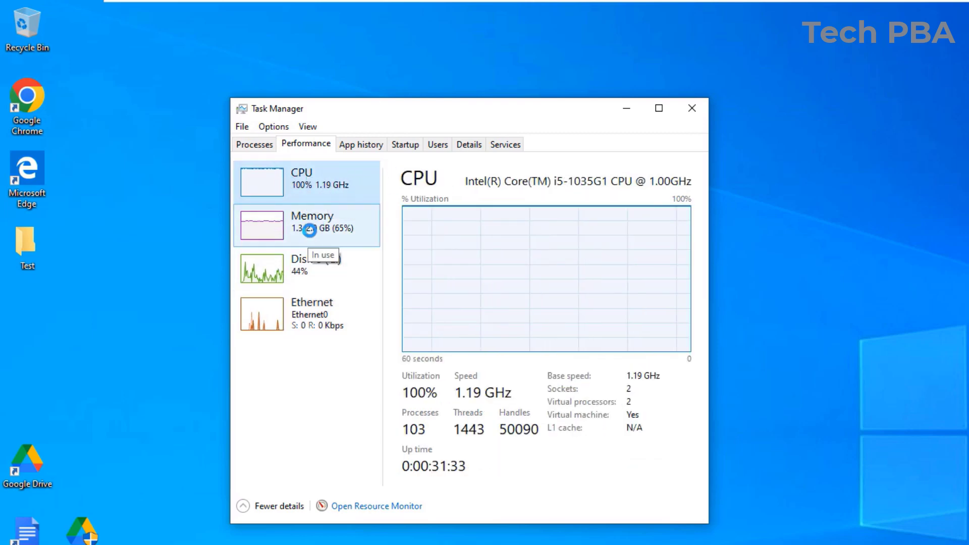
{"action": "left_click", "coordinate": [309, 229]}
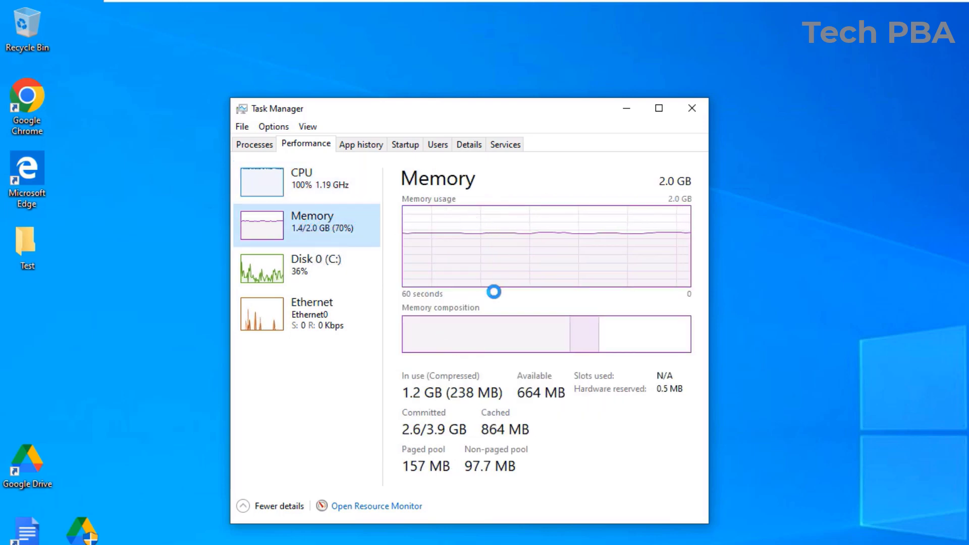
{"action": "left_click", "coordinate": [311, 269]}
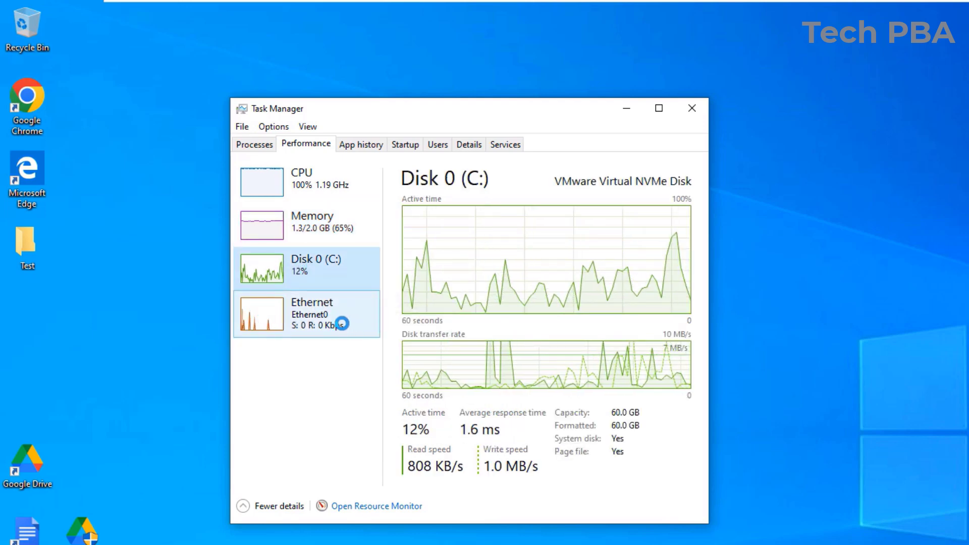
{"action": "left_click", "coordinate": [300, 310]}
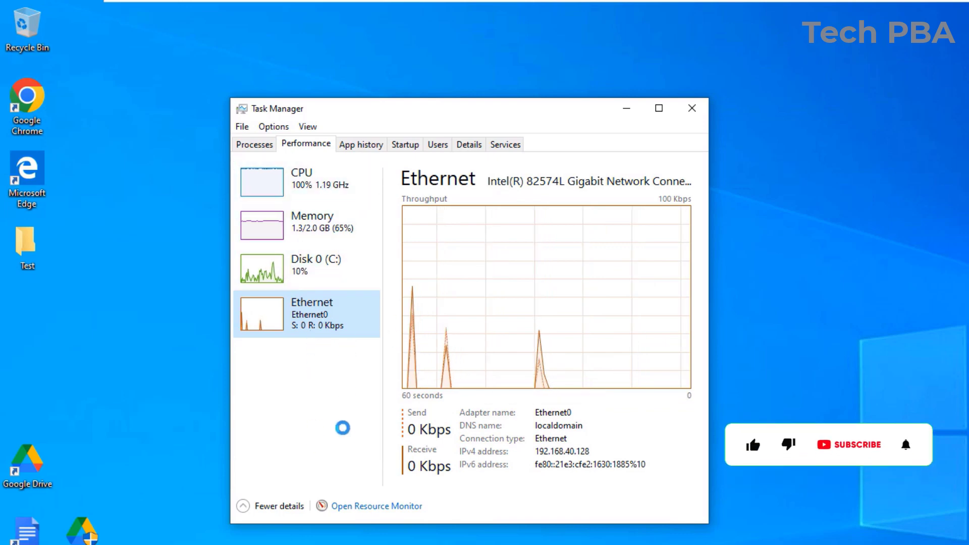
Step: Review the resource usage history of the apps and the list of startup programs
{"action": "left_click", "coordinate": [359, 145]}
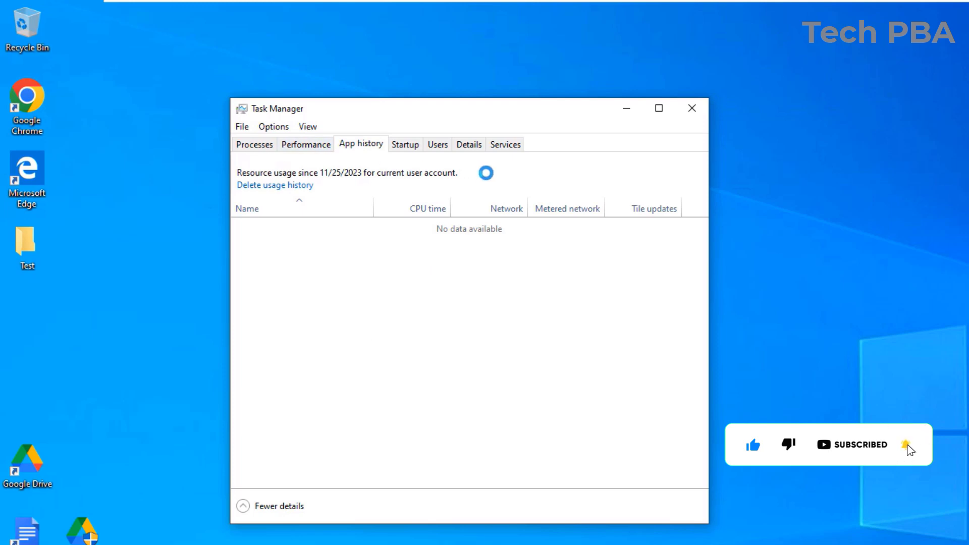
{"action": "left_click_drag", "start_coordinate": [702, 259], "coordinate": [680, 251]}
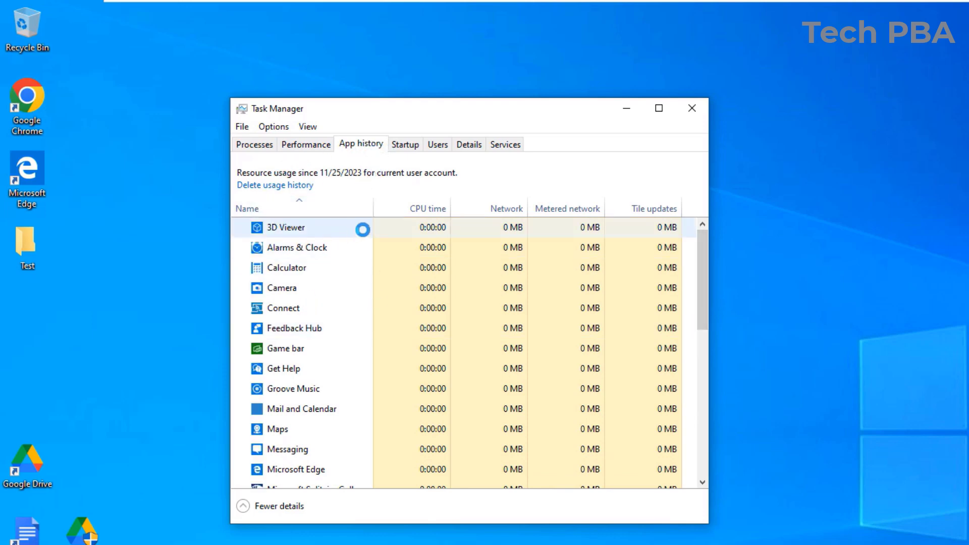
{"action": "left_click", "coordinate": [402, 143]}
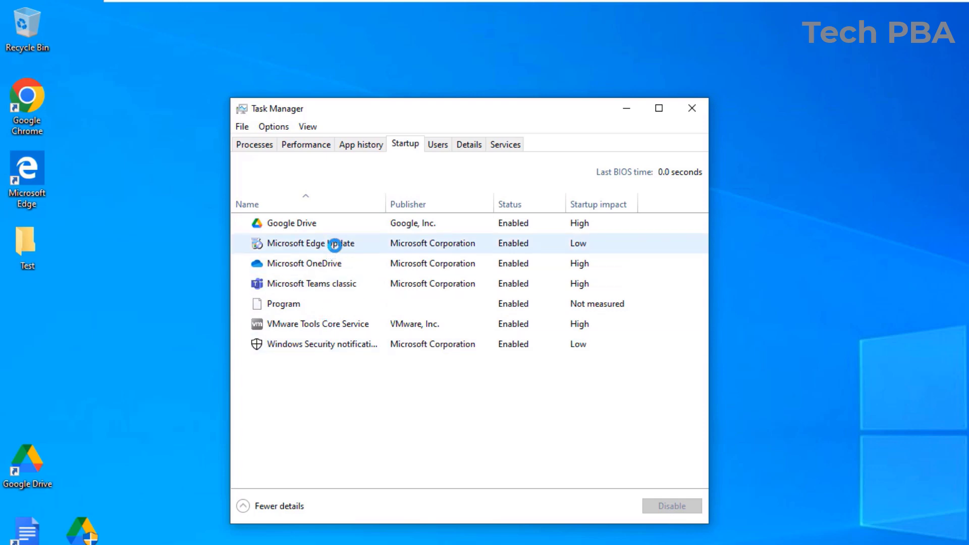
Step: View resource usage by user, expanding User1 to look through its processes and collapsing it again
{"action": "left_click", "coordinate": [437, 145]}
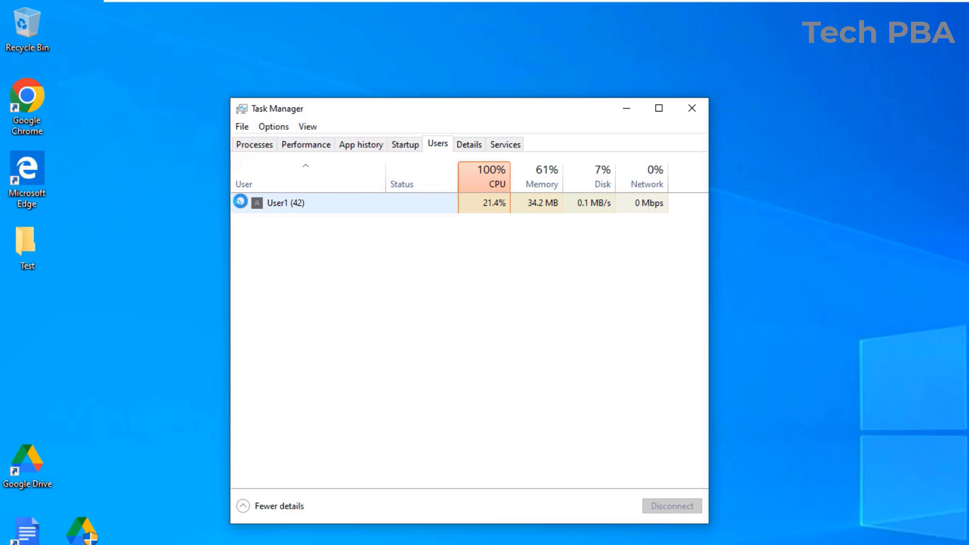
{"action": "left_click", "coordinate": [239, 202]}
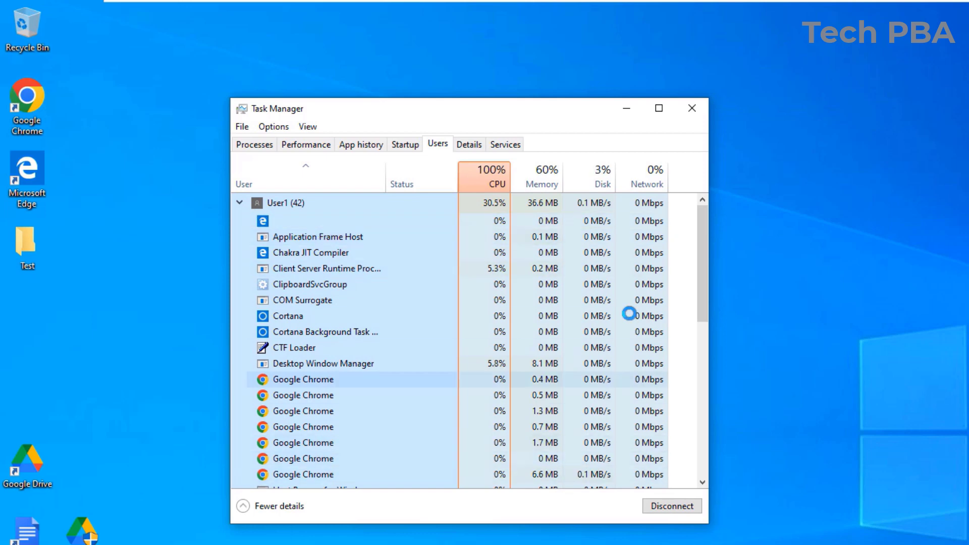
{"action": "left_click_drag", "start_coordinate": [702, 260], "coordinate": [314, 227]}
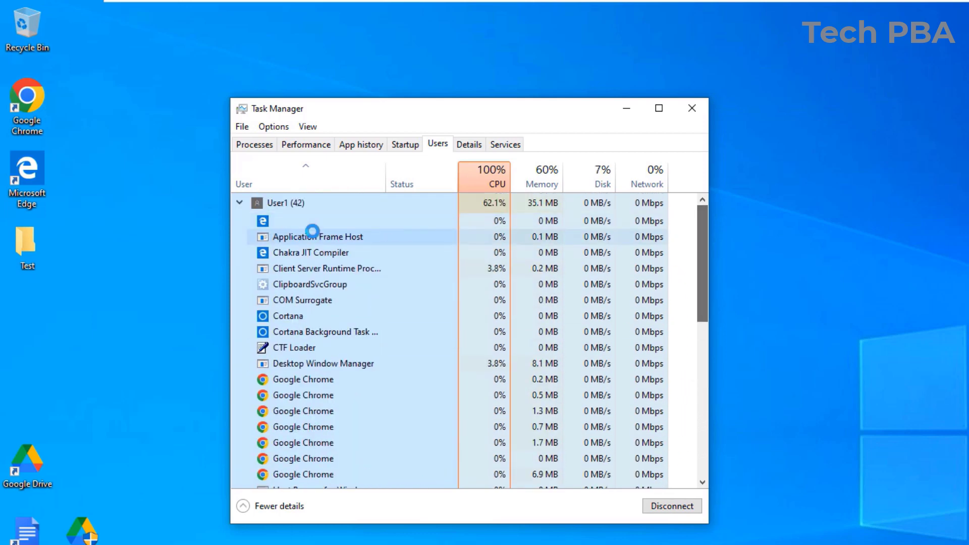
{"action": "left_click", "coordinate": [238, 203]}
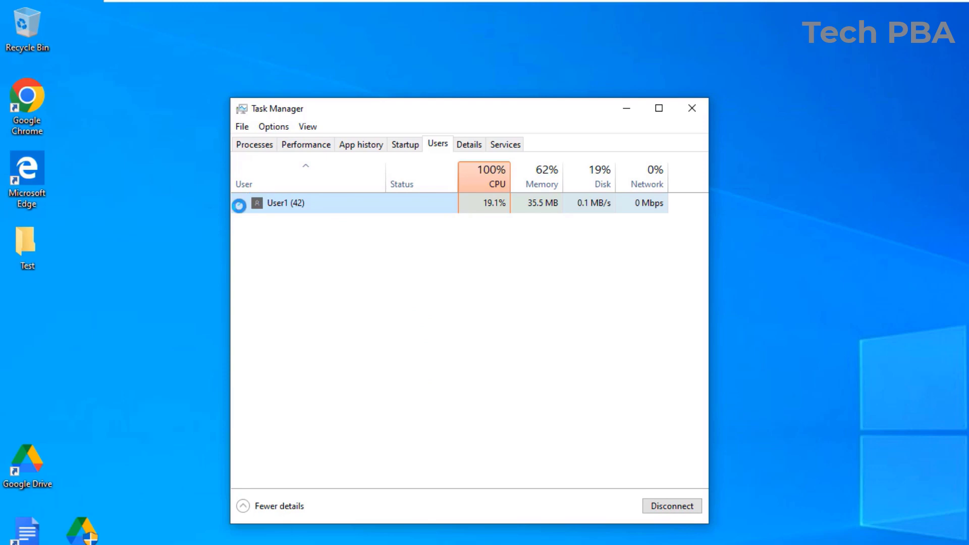
{"action": "left_click", "coordinate": [238, 204]}
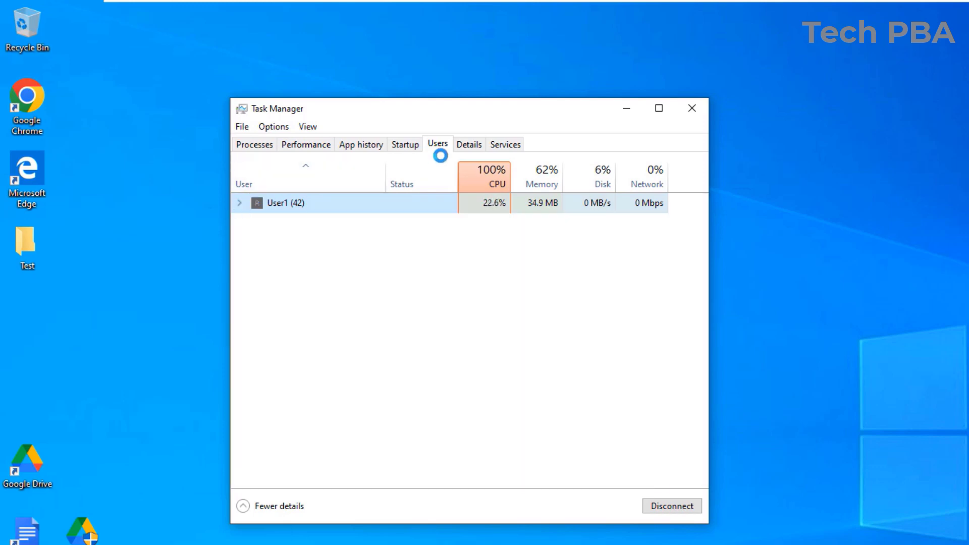
Step: Look through the detailed process list with PIDs, status and user names
{"action": "left_click", "coordinate": [463, 141]}
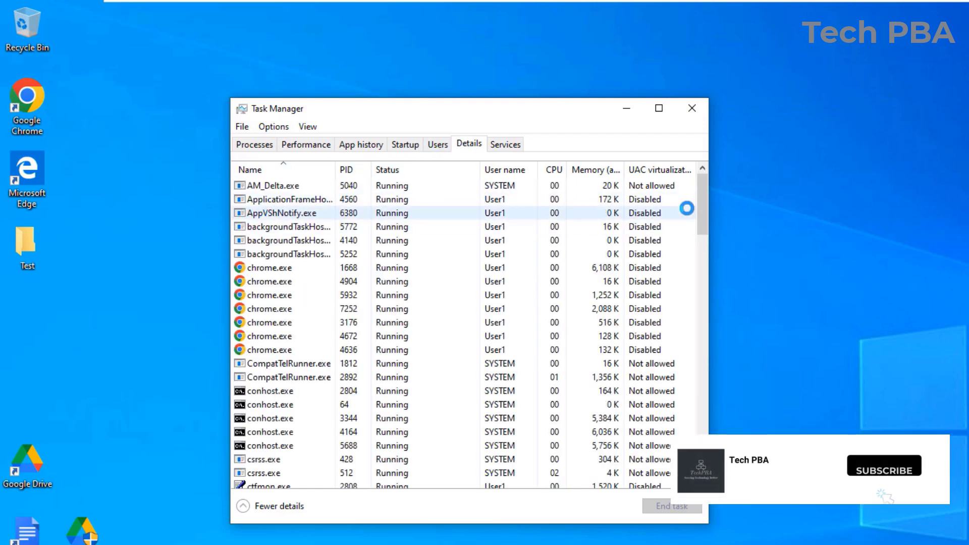
{"action": "scroll", "coordinate": [703, 199], "scroll_direction": "down", "scroll_amount": 3}
{"action": "scroll", "coordinate": [703, 198], "scroll_direction": "up", "scroll_amount": 3}
Step: Browse down the list of Windows services with their descriptions, status and groups
{"action": "left_click", "coordinate": [503, 141]}
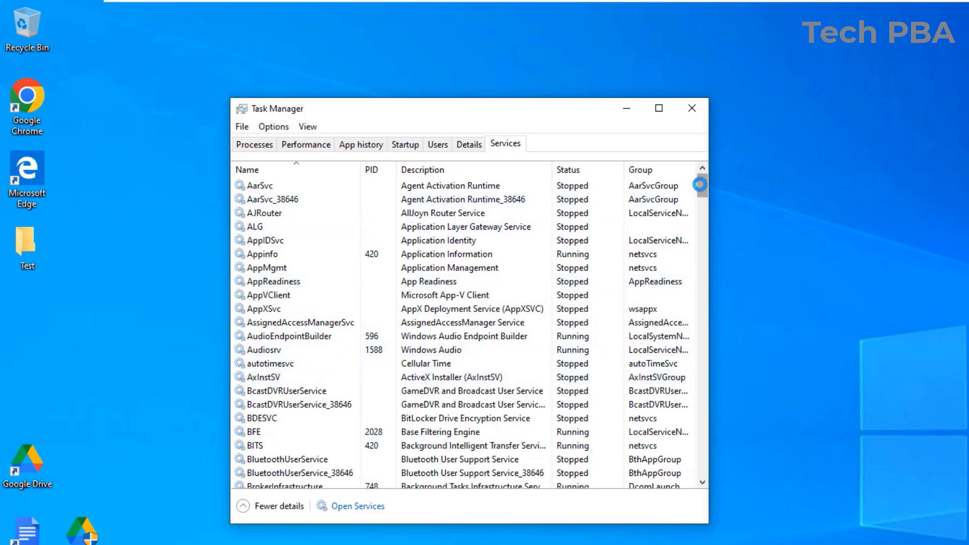
{"action": "scroll", "coordinate": [699, 191], "scroll_direction": "down", "scroll_amount": 1}
{"action": "left_click_drag", "start_coordinate": [699, 191], "coordinate": [700, 222]}
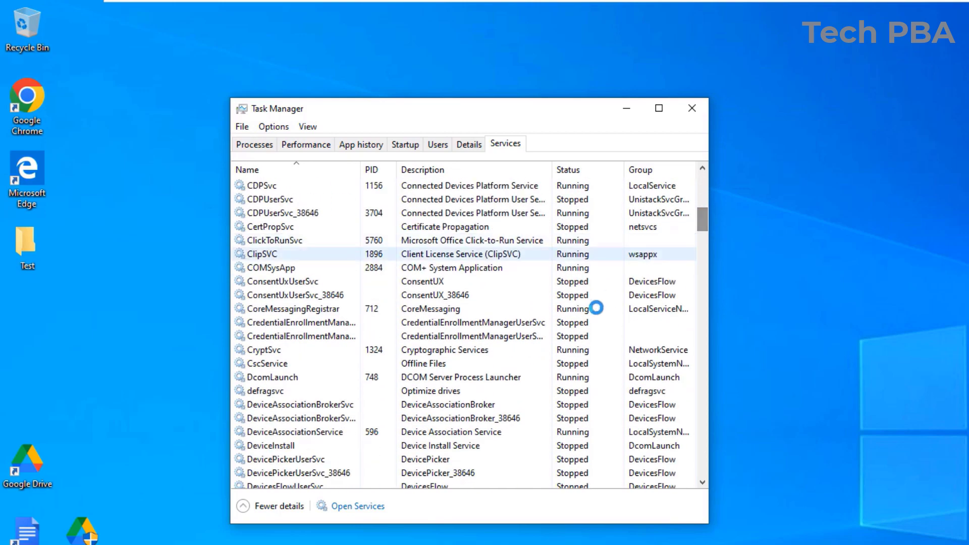
{"action": "scroll", "coordinate": [441, 326], "scroll_direction": "down", "scroll_amount": 10}
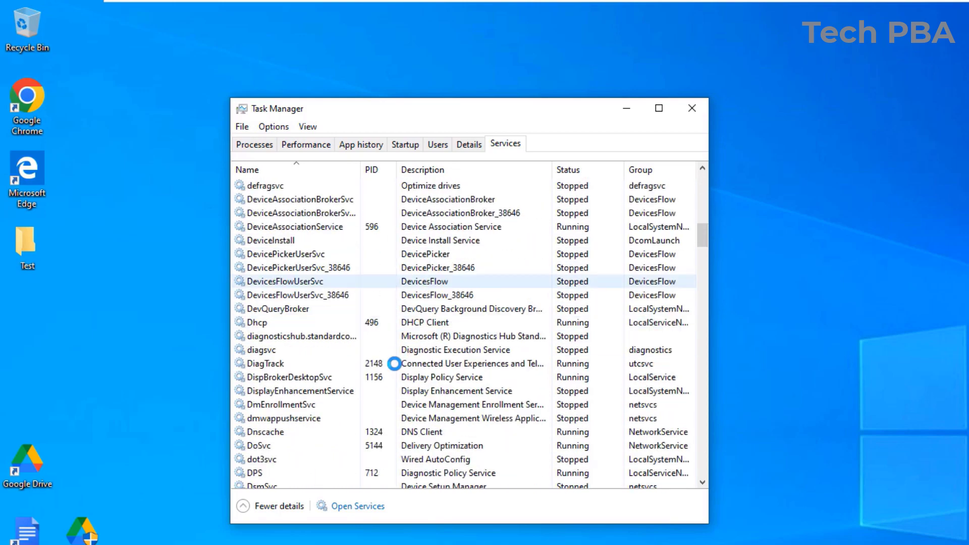
Step: Scroll further through the services list and show the actions available for the fdPHost service
{"action": "scroll", "coordinate": [392, 363], "scroll_direction": "down", "scroll_amount": 2}
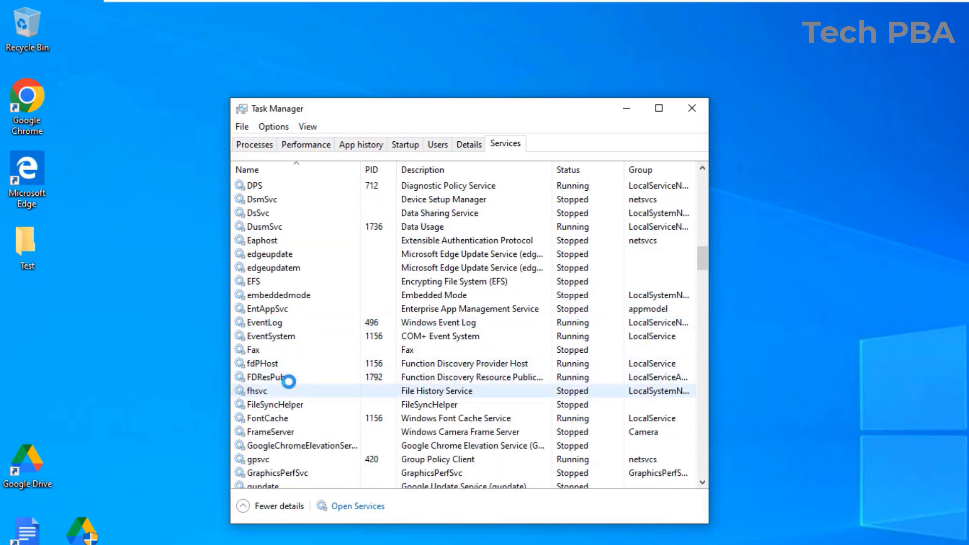
{"action": "left_click", "coordinate": [272, 361]}
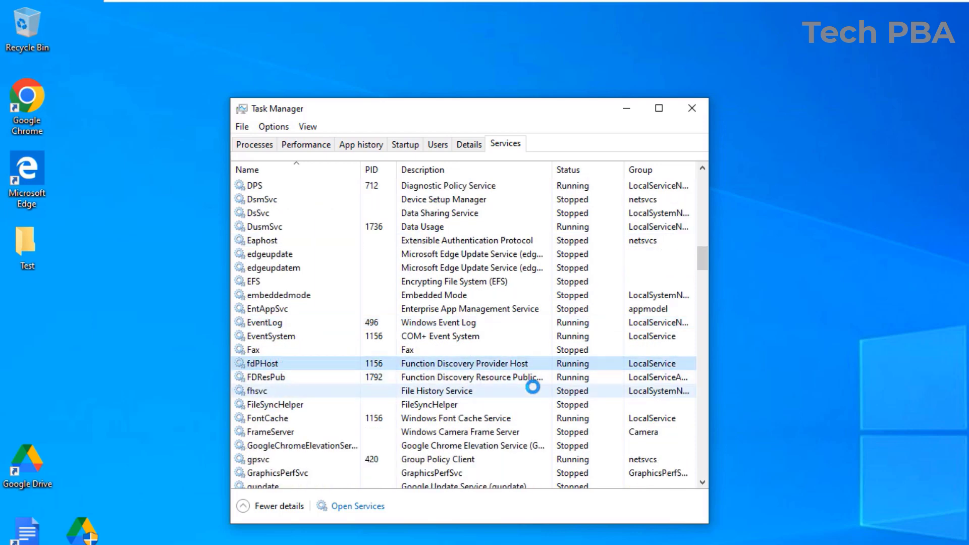
{"action": "right_click", "coordinate": [386, 366]}
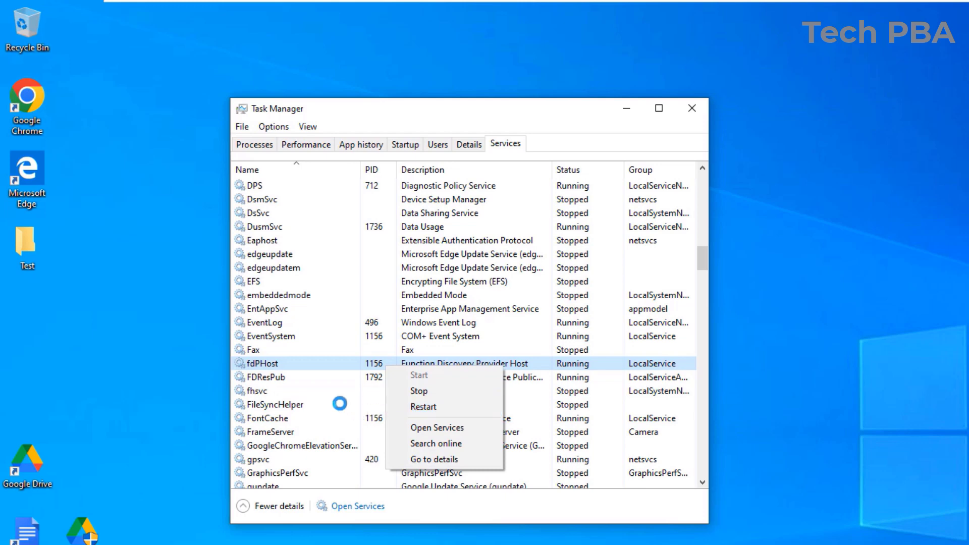
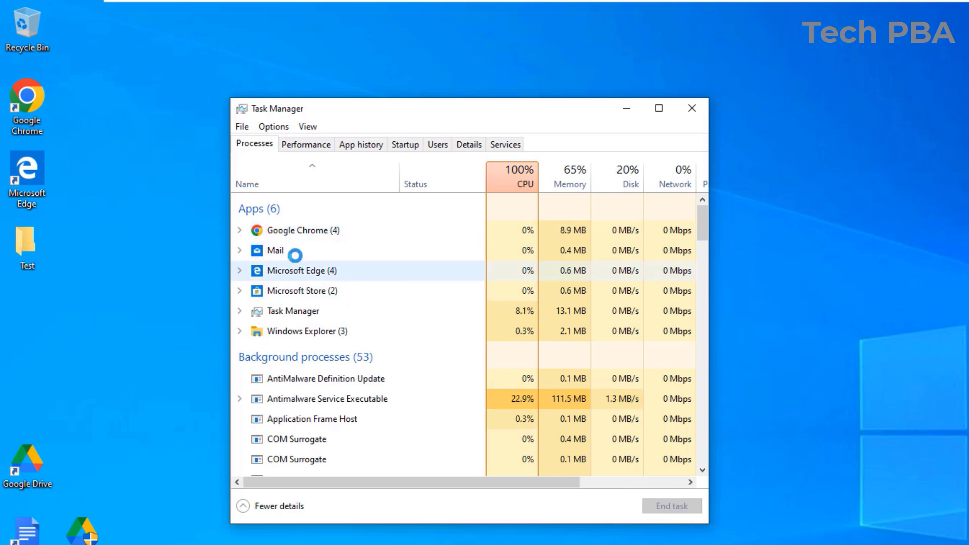
Step: End the Google Chrome task in the list of running apps
{"action": "right_click", "coordinate": [298, 232]}
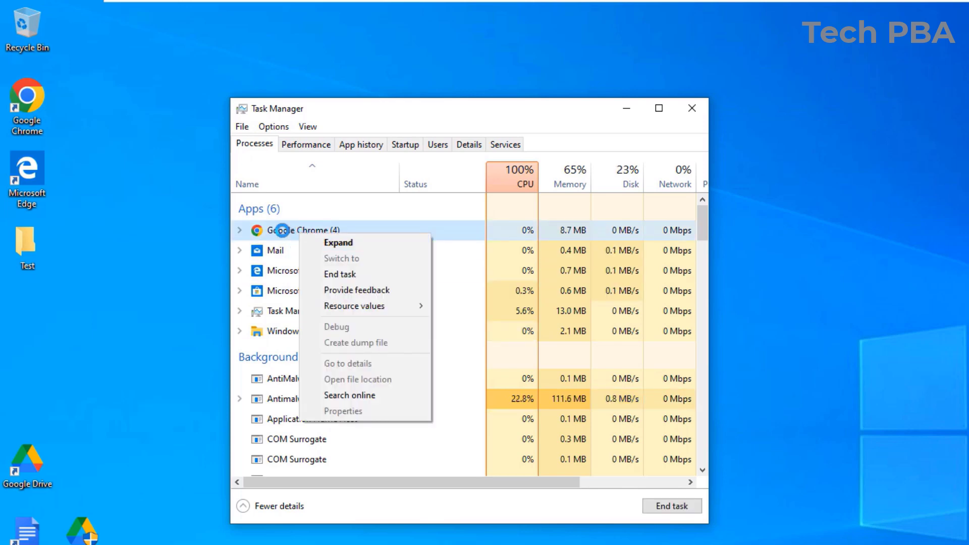
{"action": "left_click", "coordinate": [280, 231]}
{"action": "left_click", "coordinate": [674, 505]}
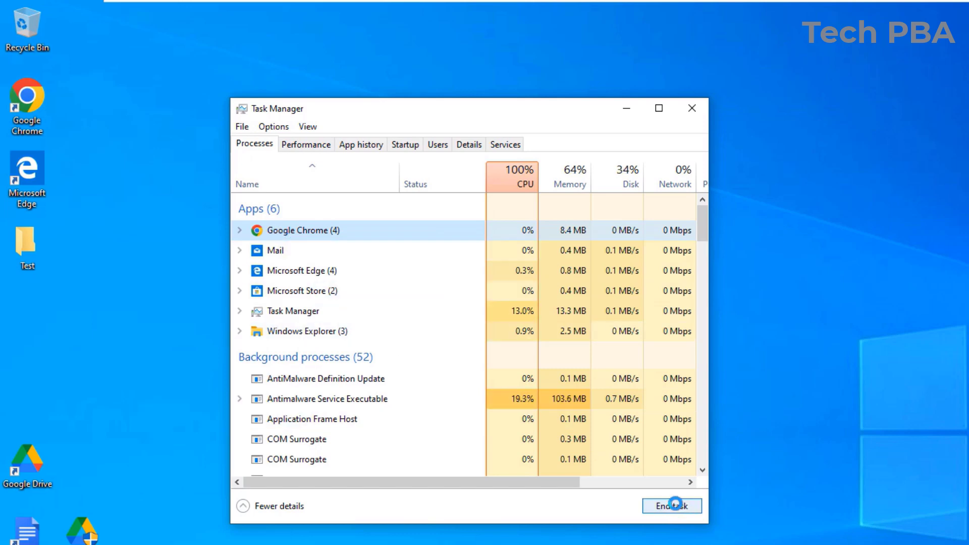
{"action": "left_click", "coordinate": [291, 230]}
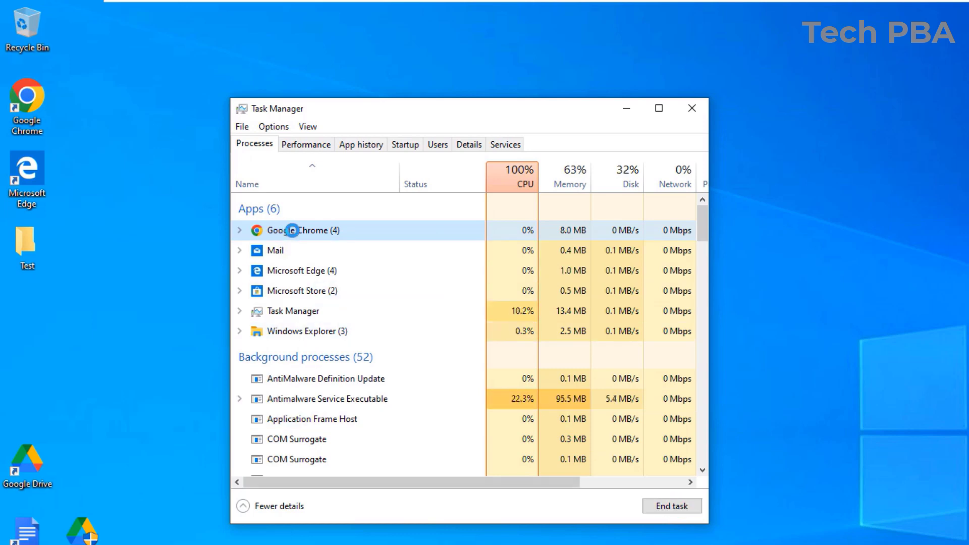
{"action": "right_click", "coordinate": [303, 230]}
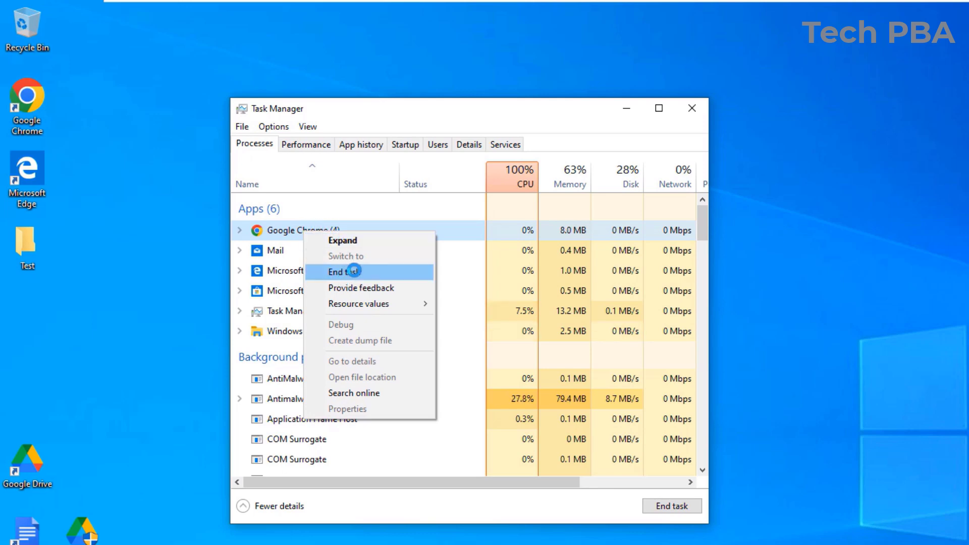
{"action": "left_click", "coordinate": [354, 271]}
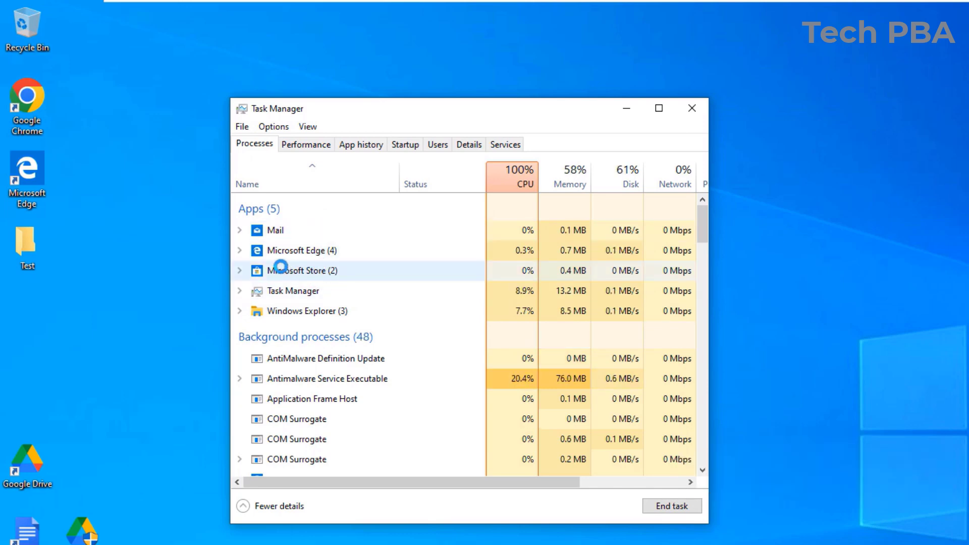
Step: End the Mail, Microsoft Edge and Microsoft Store tasks in the list of running apps
{"action": "right_click", "coordinate": [296, 234]}
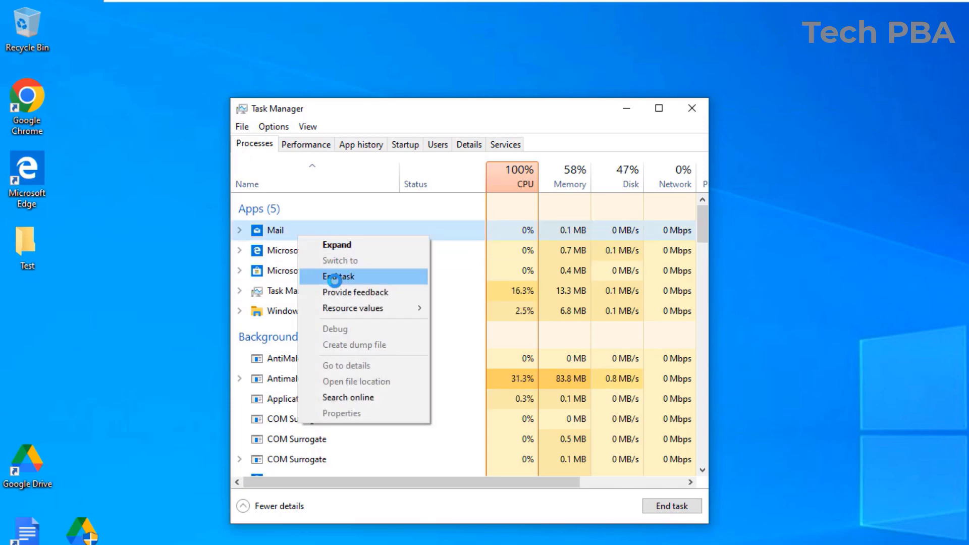
{"action": "left_click", "coordinate": [346, 277]}
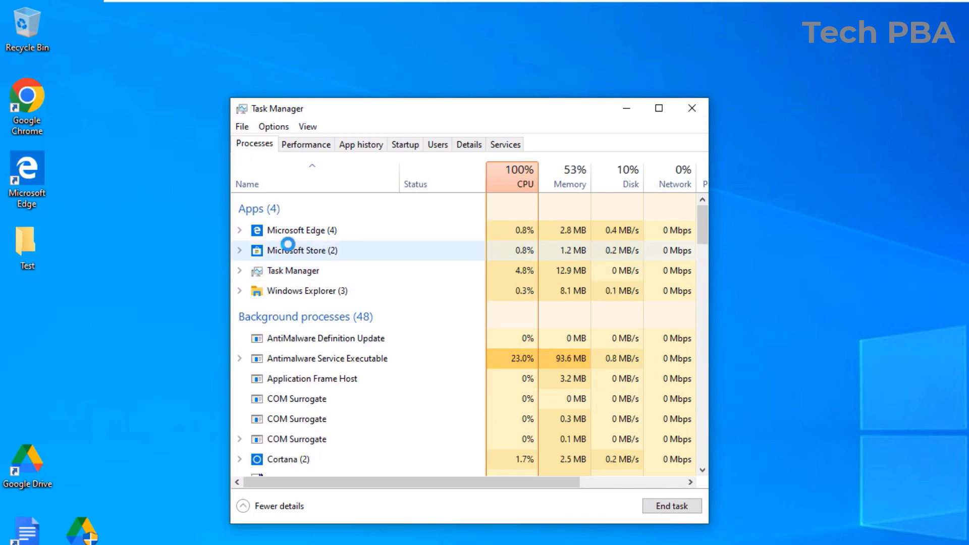
{"action": "right_click", "coordinate": [297, 227]}
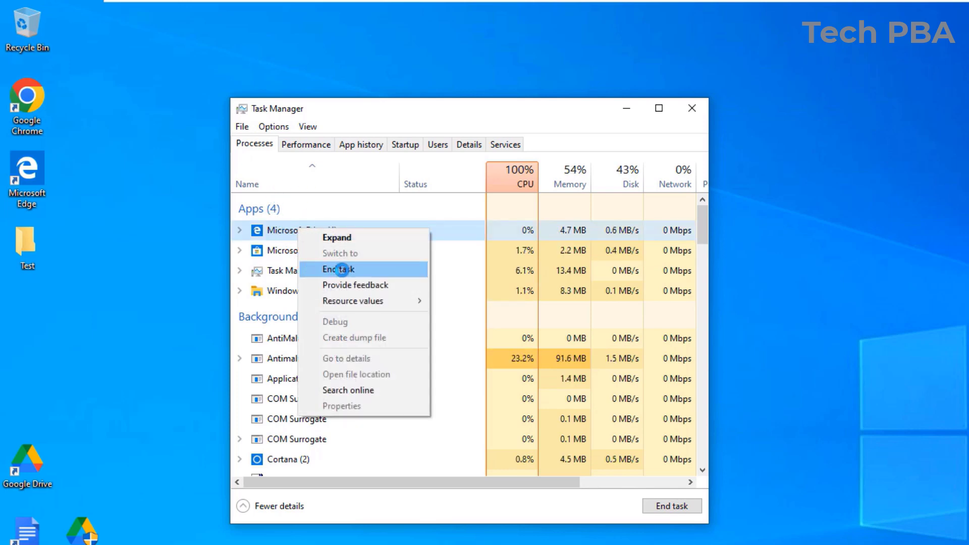
{"action": "left_click", "coordinate": [342, 269]}
{"action": "right_click", "coordinate": [308, 228]}
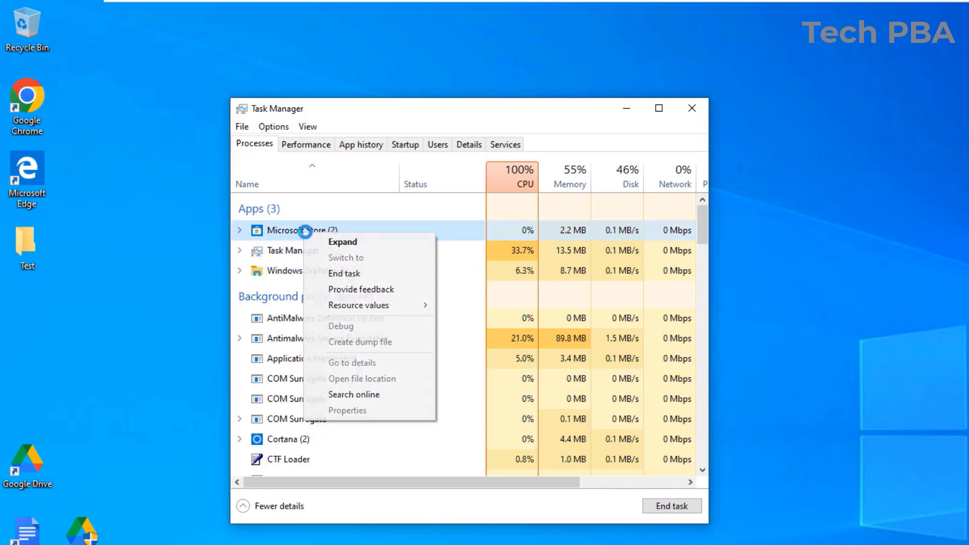
{"action": "left_click", "coordinate": [348, 273]}
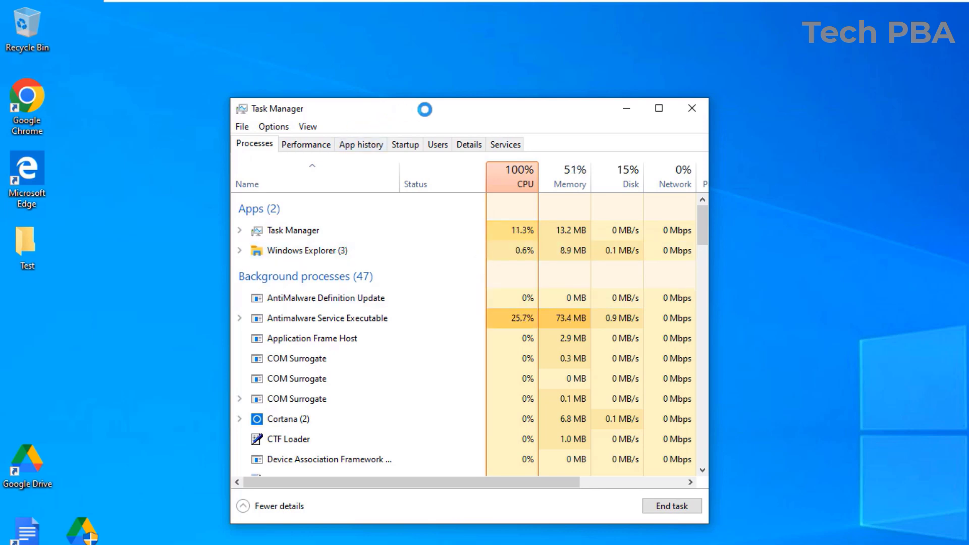
Step: Open a File Explorer window and minimize it so that Task Manager is back in view
{"action": "left_click_drag", "start_coordinate": [382, 118], "coordinate": [401, 141]}
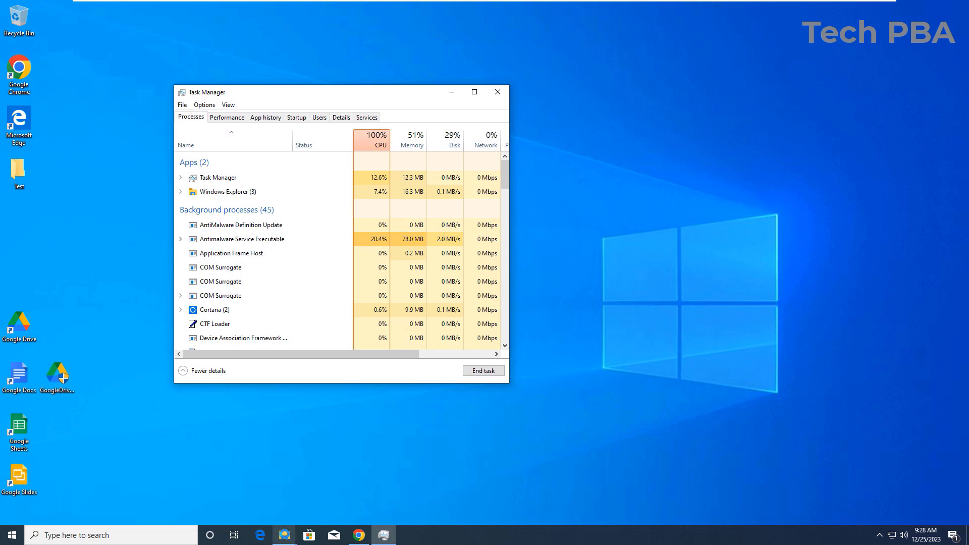
{"action": "mouse_move", "coordinate": [274, 530]}
{"action": "left_click", "coordinate": [231, 506]}
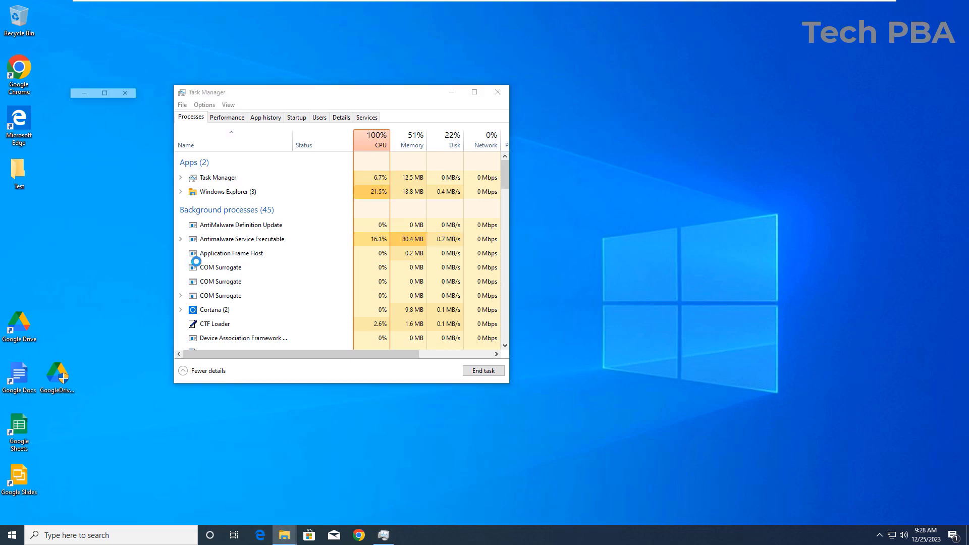
{"action": "left_click_drag", "start_coordinate": [169, 74], "coordinate": [169, 44]}
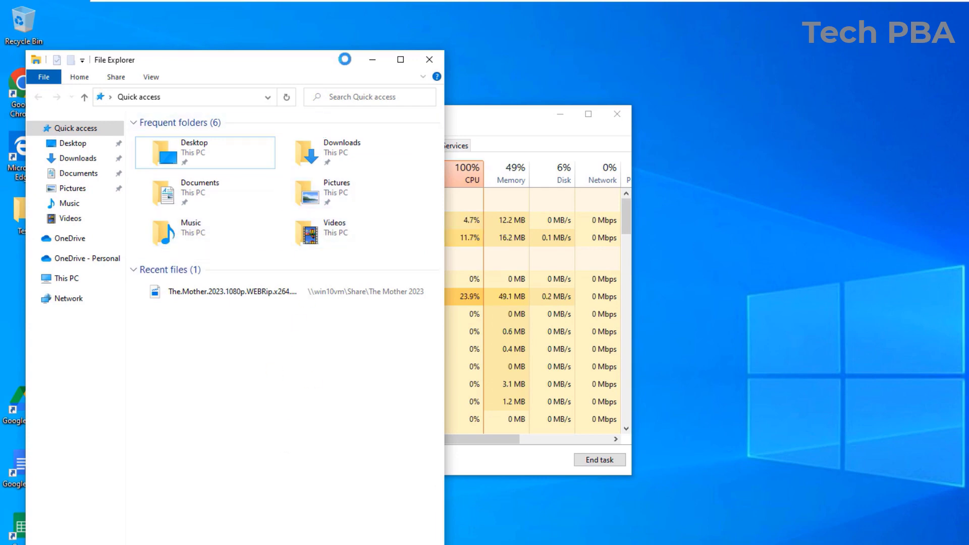
{"action": "left_click", "coordinate": [373, 59]}
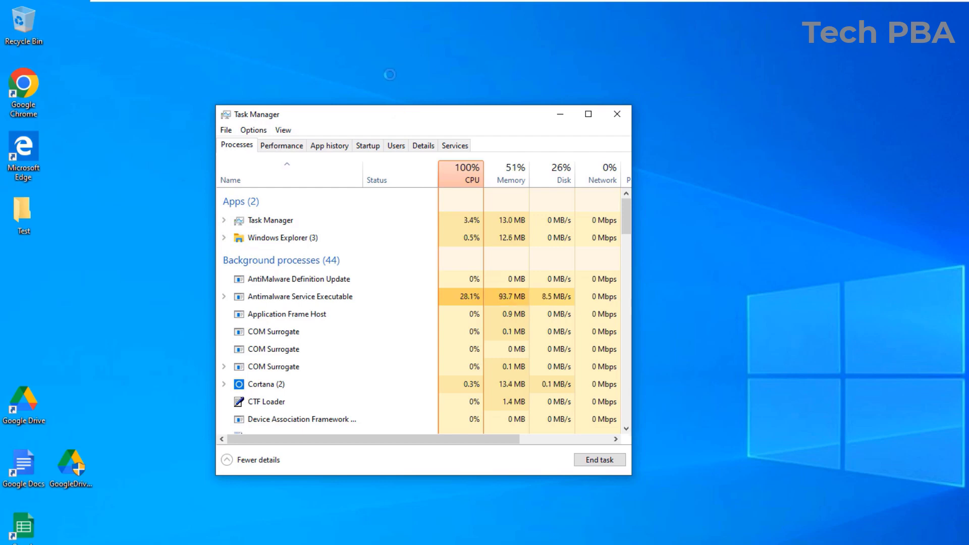
Step: Restart the Windows Explorer process from the list of running apps
{"action": "left_click_drag", "start_coordinate": [386, 113], "coordinate": [395, 87]}
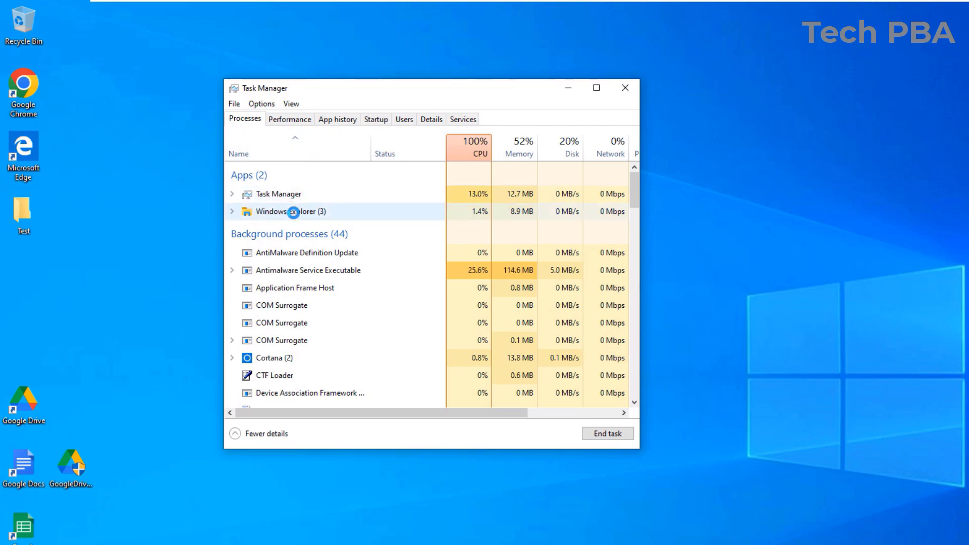
{"action": "left_click", "coordinate": [290, 212]}
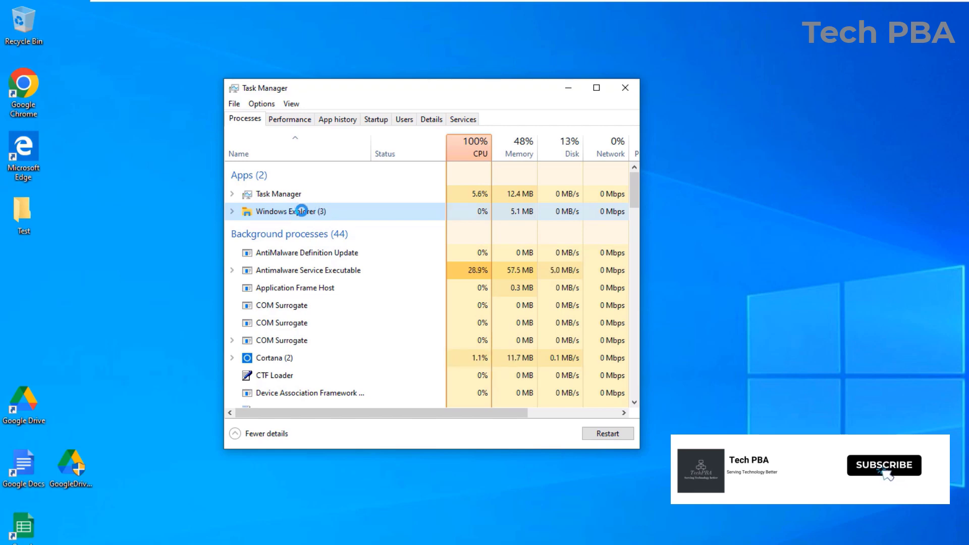
{"action": "right_click", "coordinate": [303, 212]}
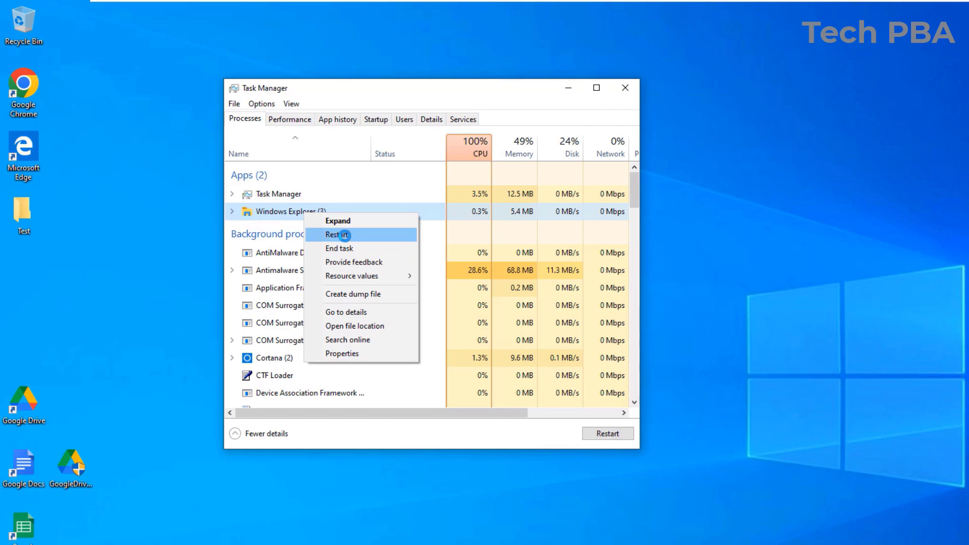
{"action": "left_click", "coordinate": [346, 234]}
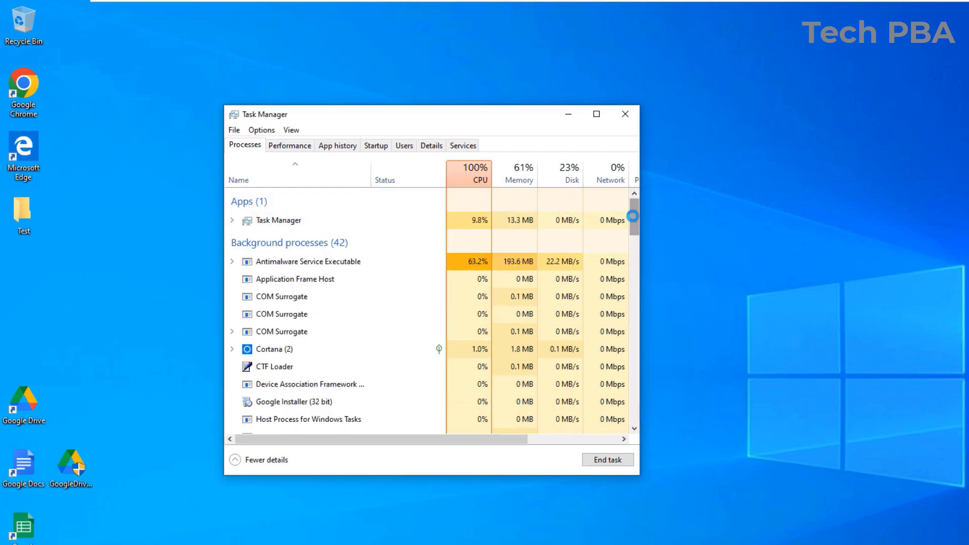
Step: End the Windows Explorer task near the end of the process list and move the Task Manager window aside
{"action": "left_click_drag", "start_coordinate": [632, 216], "coordinate": [623, 406]}
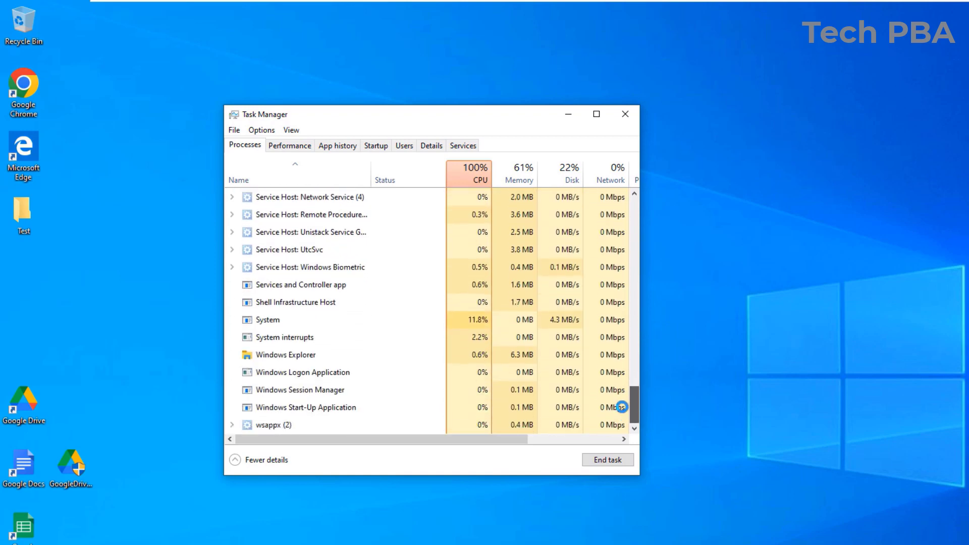
{"action": "left_click", "coordinate": [289, 355]}
{"action": "right_click", "coordinate": [290, 354]}
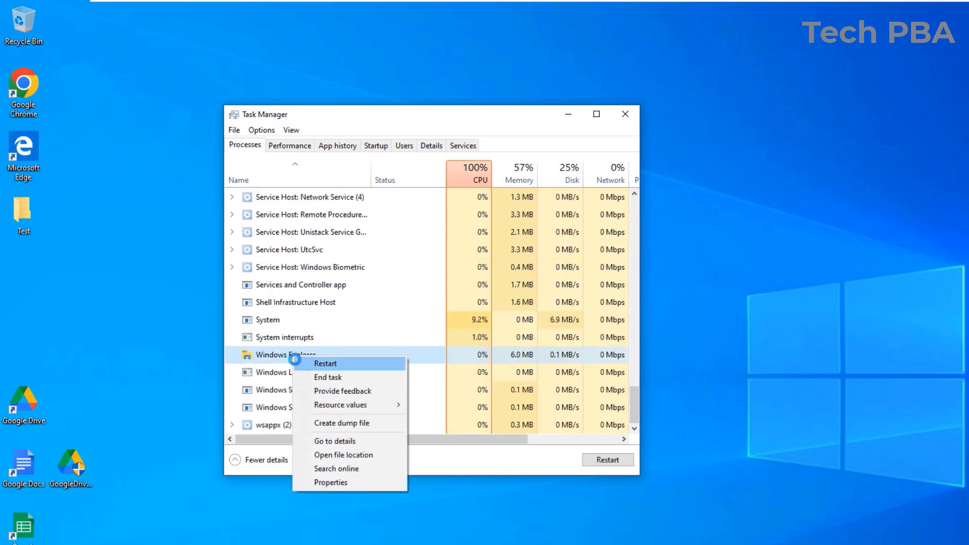
{"action": "left_click", "coordinate": [324, 378]}
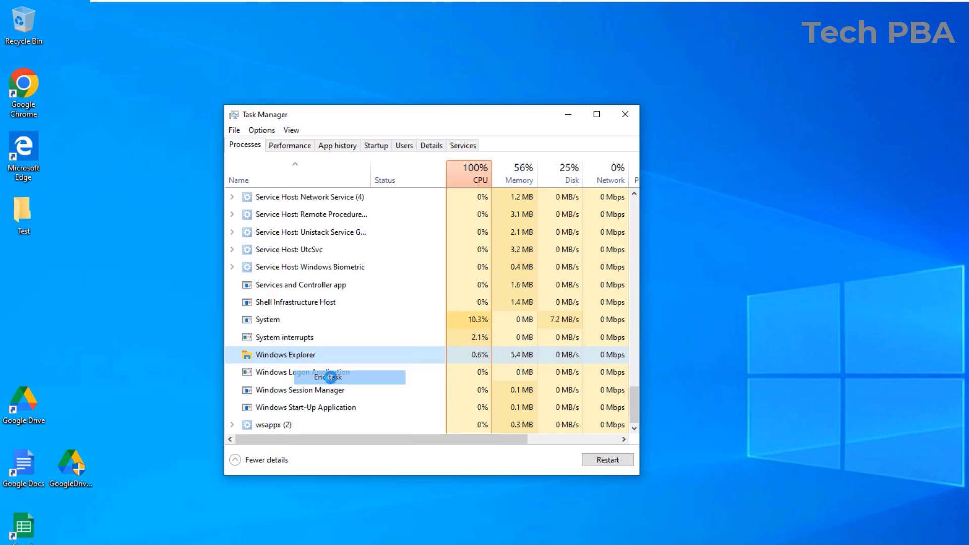
{"action": "left_click_drag", "start_coordinate": [383, 114], "coordinate": [413, 99]}
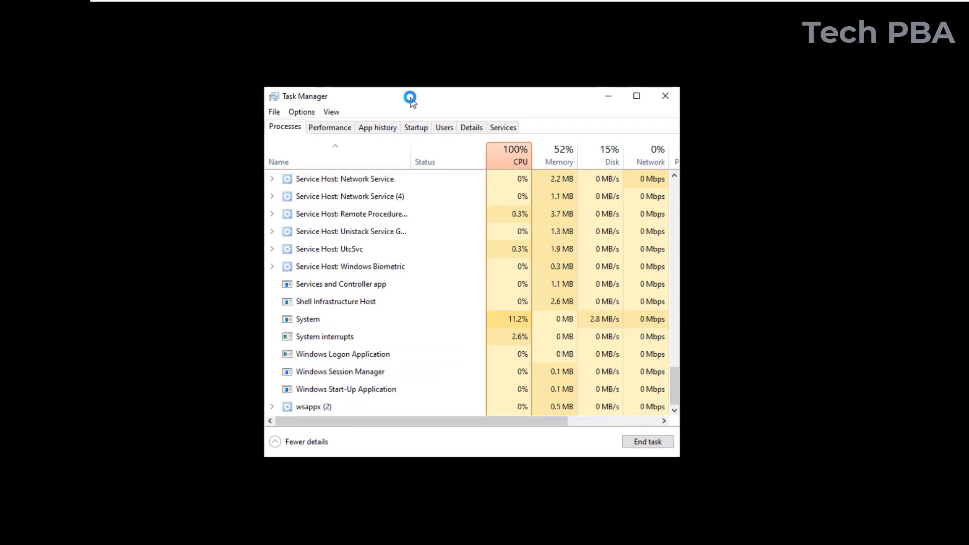
{"action": "left_click", "coordinate": [302, 220]}
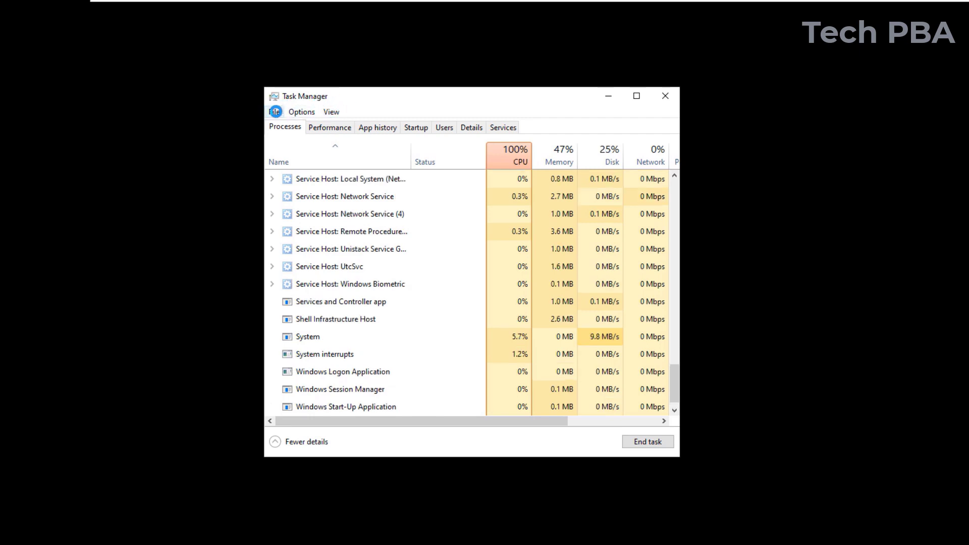
Step: Run explorer.exe as a new task to bring back the Windows desktop
{"action": "left_click", "coordinate": [273, 112]}
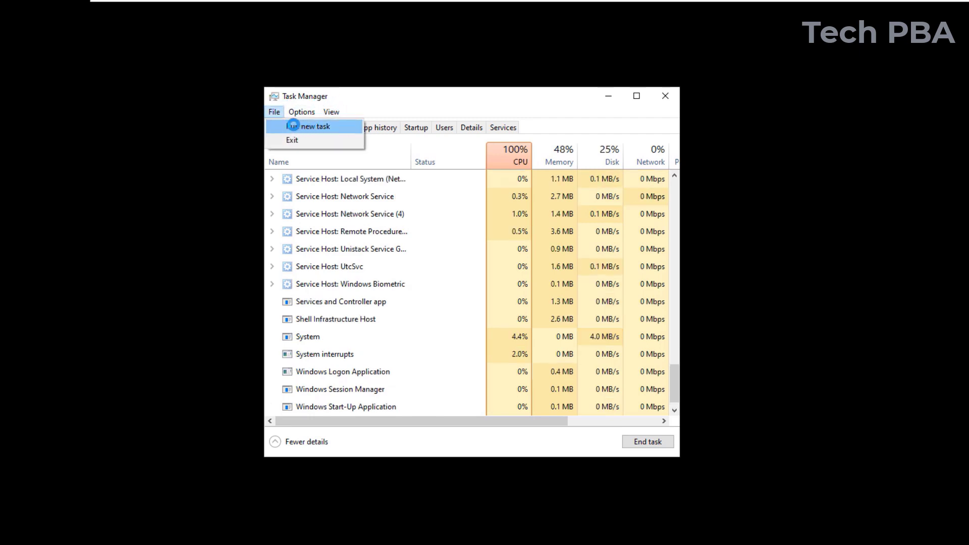
{"action": "left_click", "coordinate": [305, 125]}
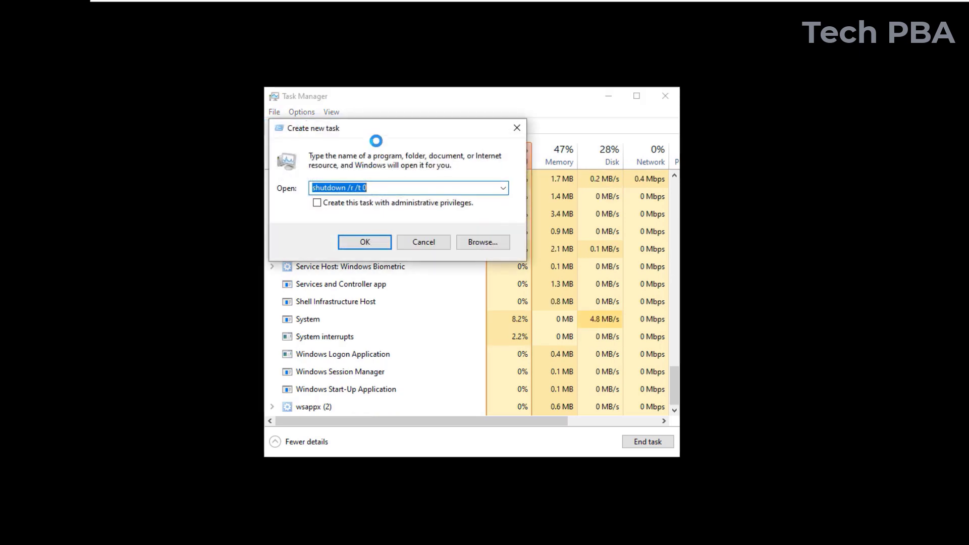
{"action": "type", "text": "expl"}
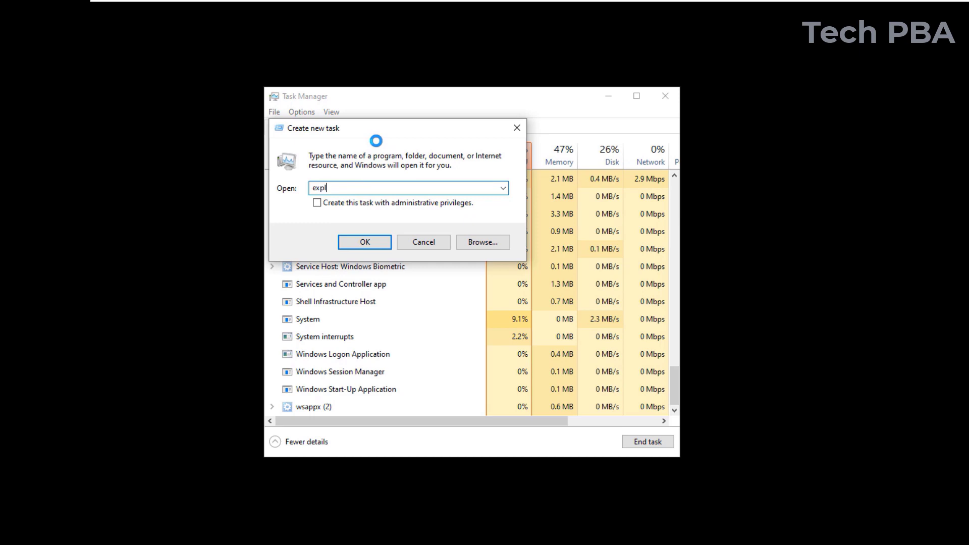
{"action": "type", "text": "orer"}
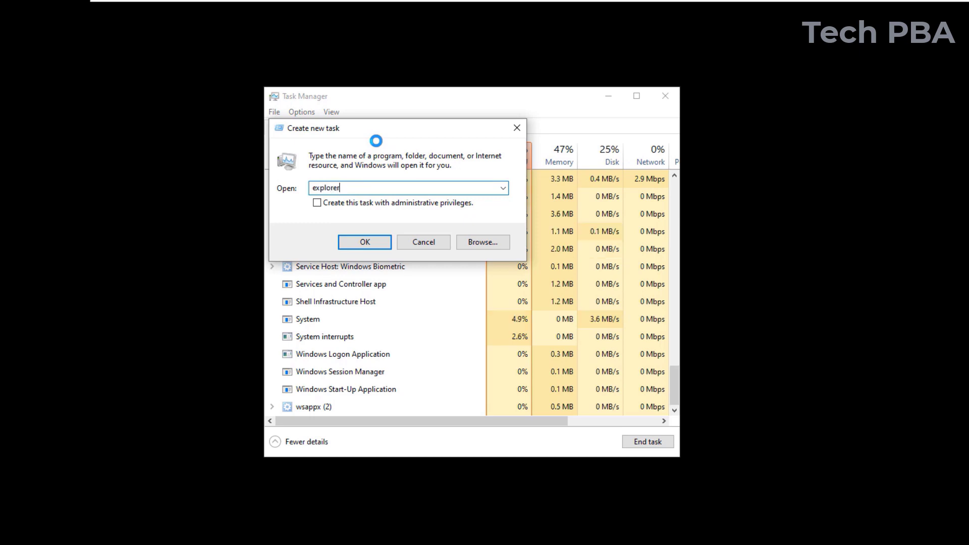
{"action": "type", "text": ".exe"}
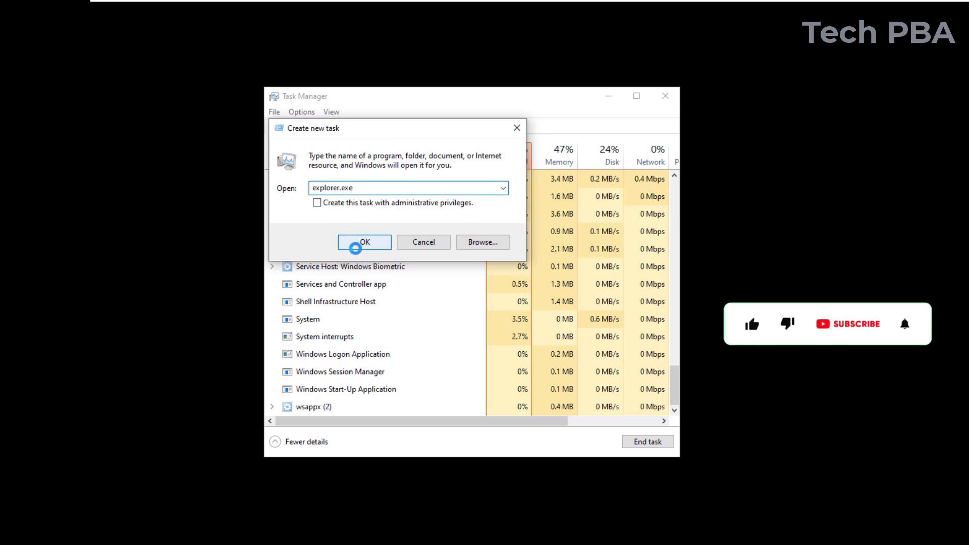
{"action": "left_click", "coordinate": [354, 244]}
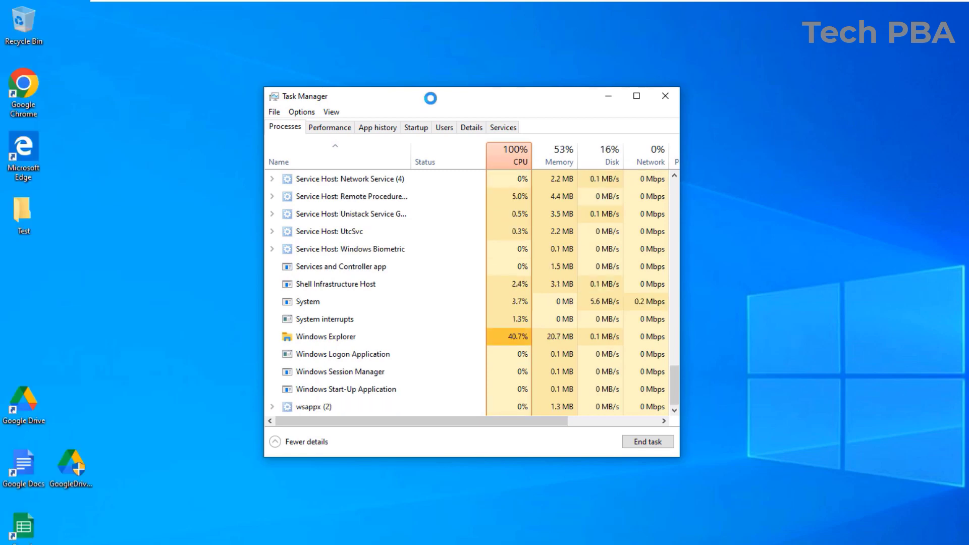
{"action": "left_click_drag", "start_coordinate": [426, 95], "coordinate": [464, 85]}
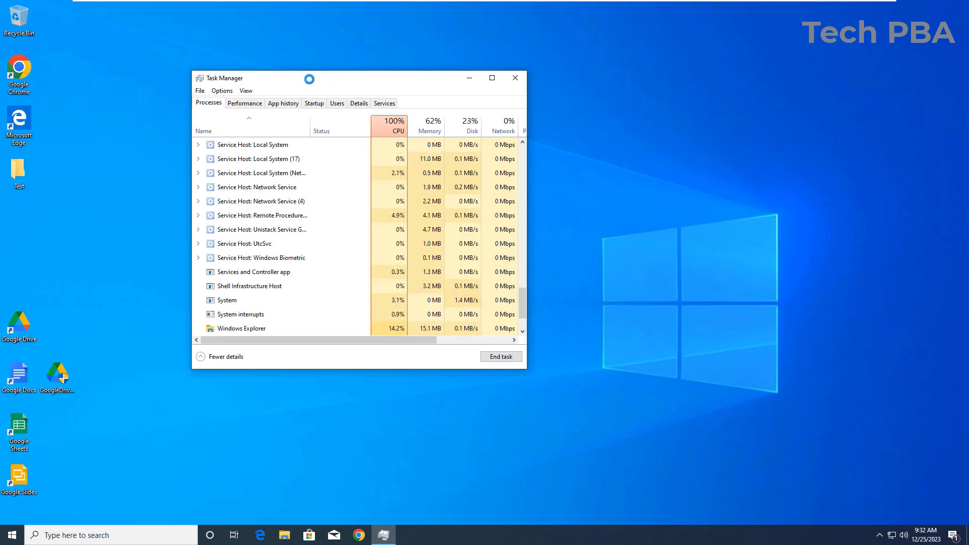
{"action": "mouse_move", "coordinate": [324, 84]}
{"action": "left_mouse_down"}
{"action": "mouse_move", "coordinate": [348, 83]}
{"action": "mouse_move", "coordinate": [335, 93]}
{"action": "left_mouse_up"}
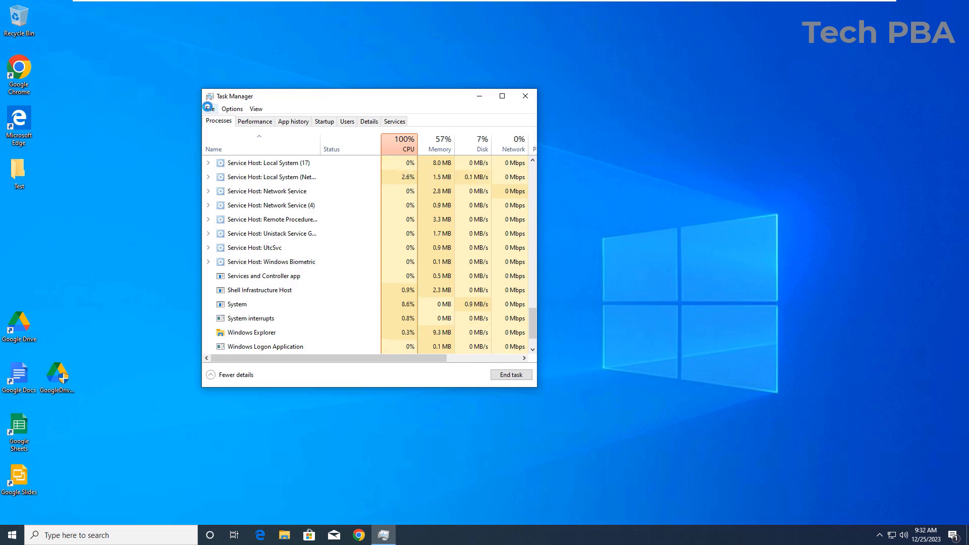
Step: Run the command "shutdown /r /t 0" as a new task to restart the computer immediately
{"action": "left_click", "coordinate": [210, 108]}
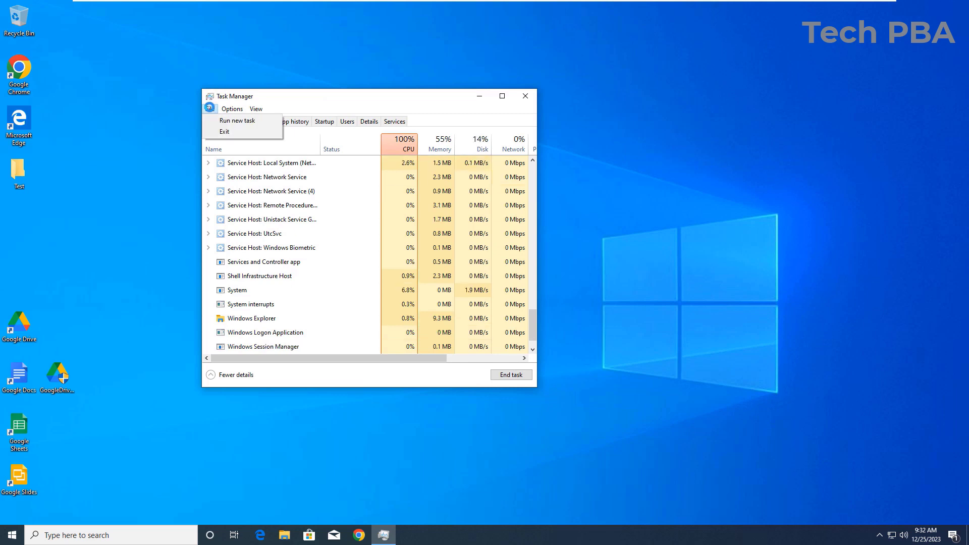
{"action": "left_click", "coordinate": [239, 120]}
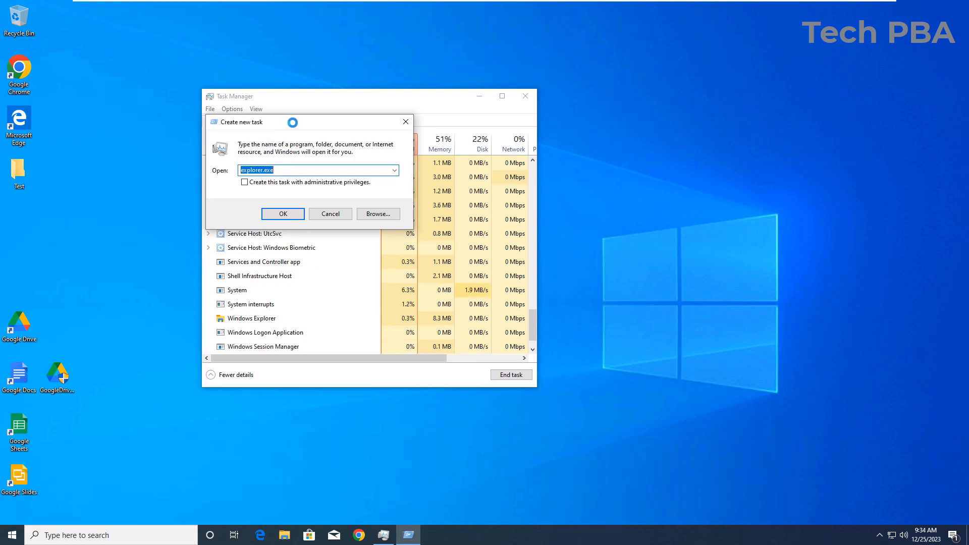
{"action": "mouse_move", "coordinate": [279, 125]}
{"action": "left_mouse_down"}
{"action": "mouse_move", "coordinate": [303, 126]}
{"action": "mouse_move", "coordinate": [279, 111]}
{"action": "left_mouse_up"}
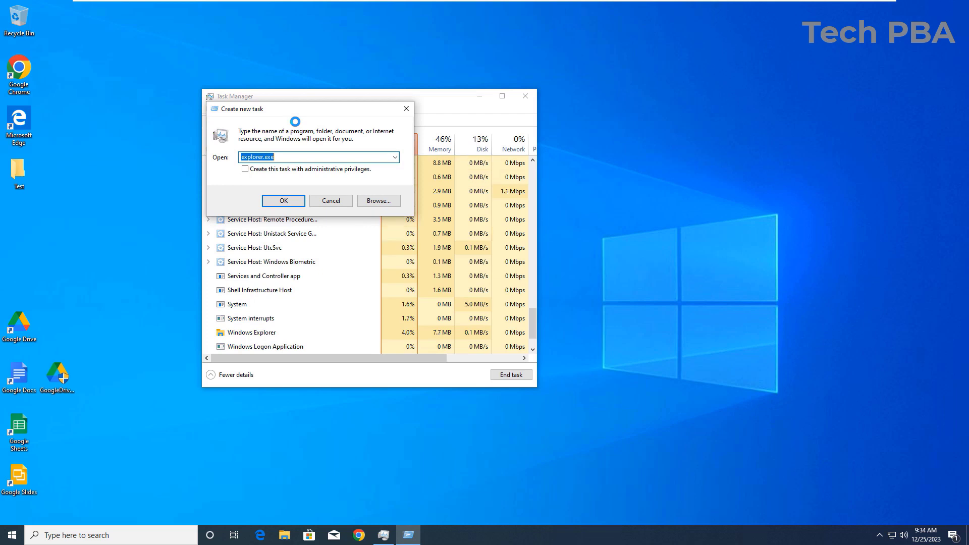
{"action": "type", "text": "shut"}
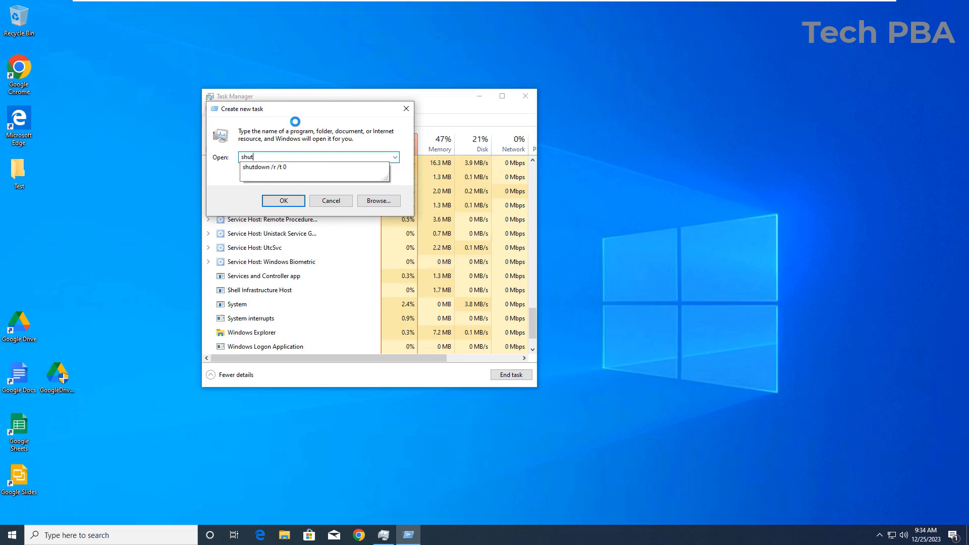
{"action": "type", "text": "down "}
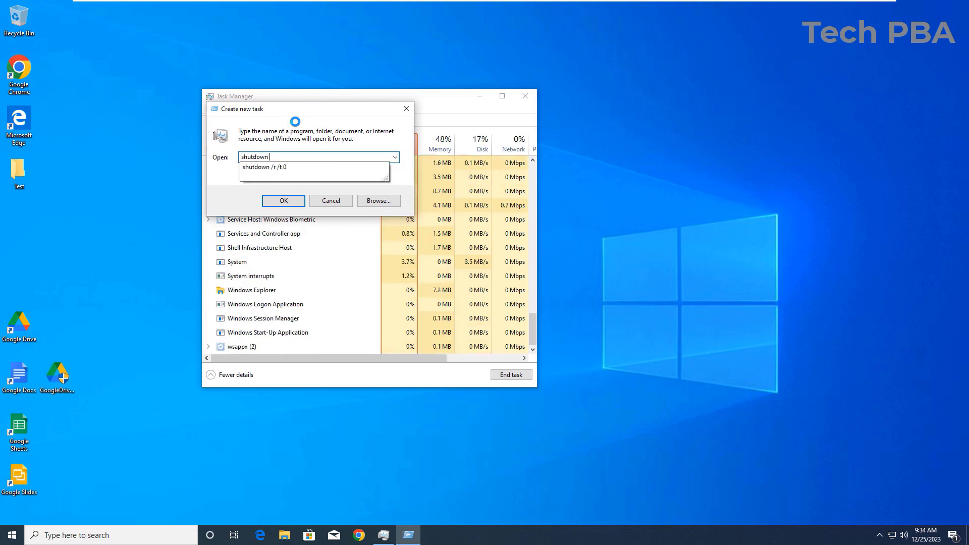
{"action": "type", "text": "/r /t "}
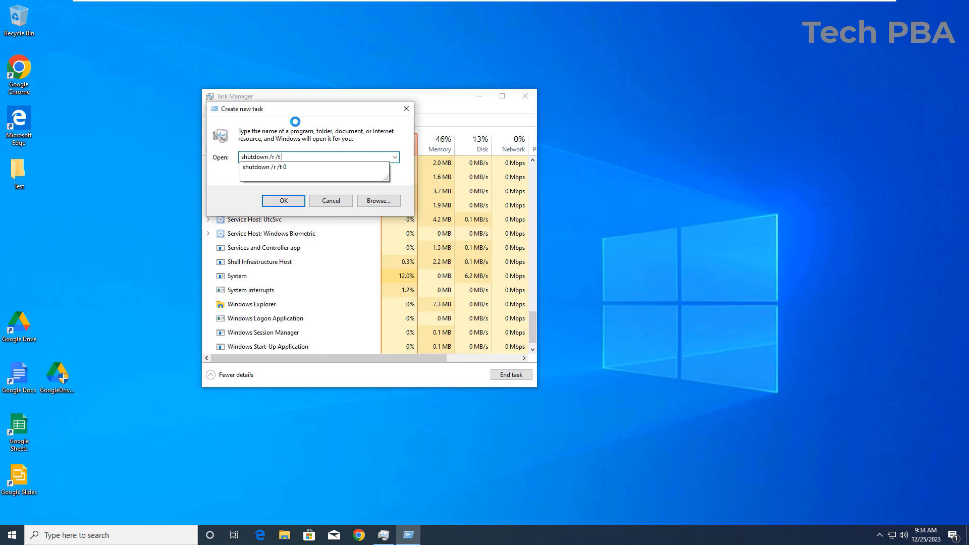
{"action": "type", "text": "0"}
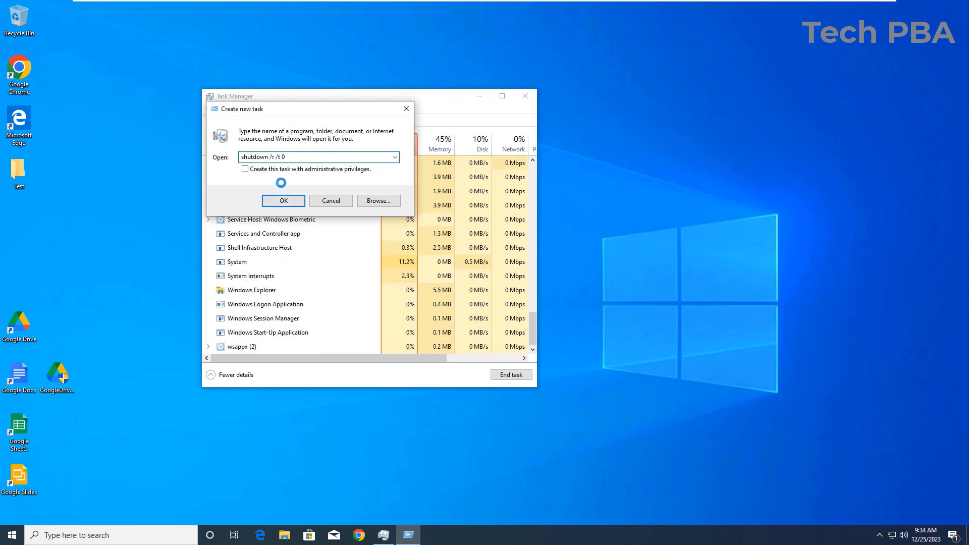
{"action": "left_click", "coordinate": [283, 200]}
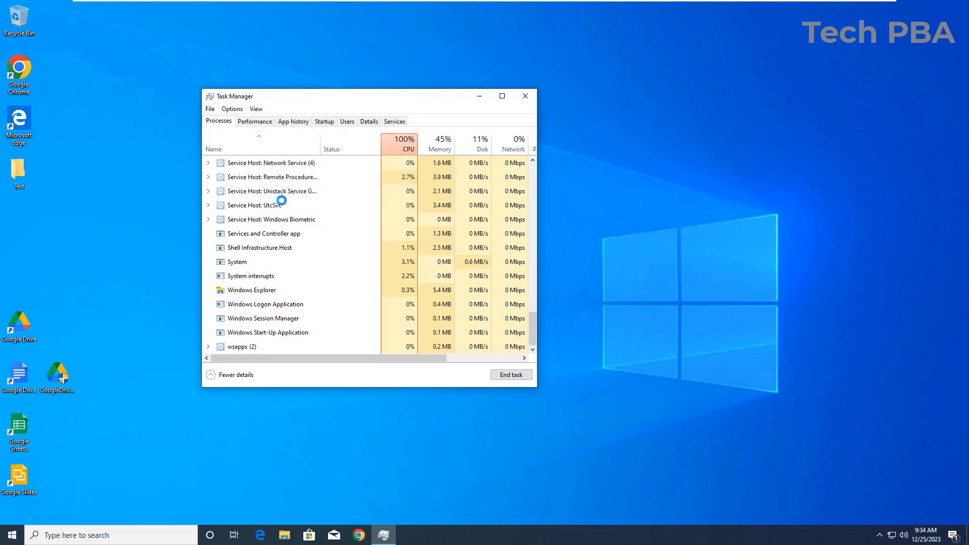